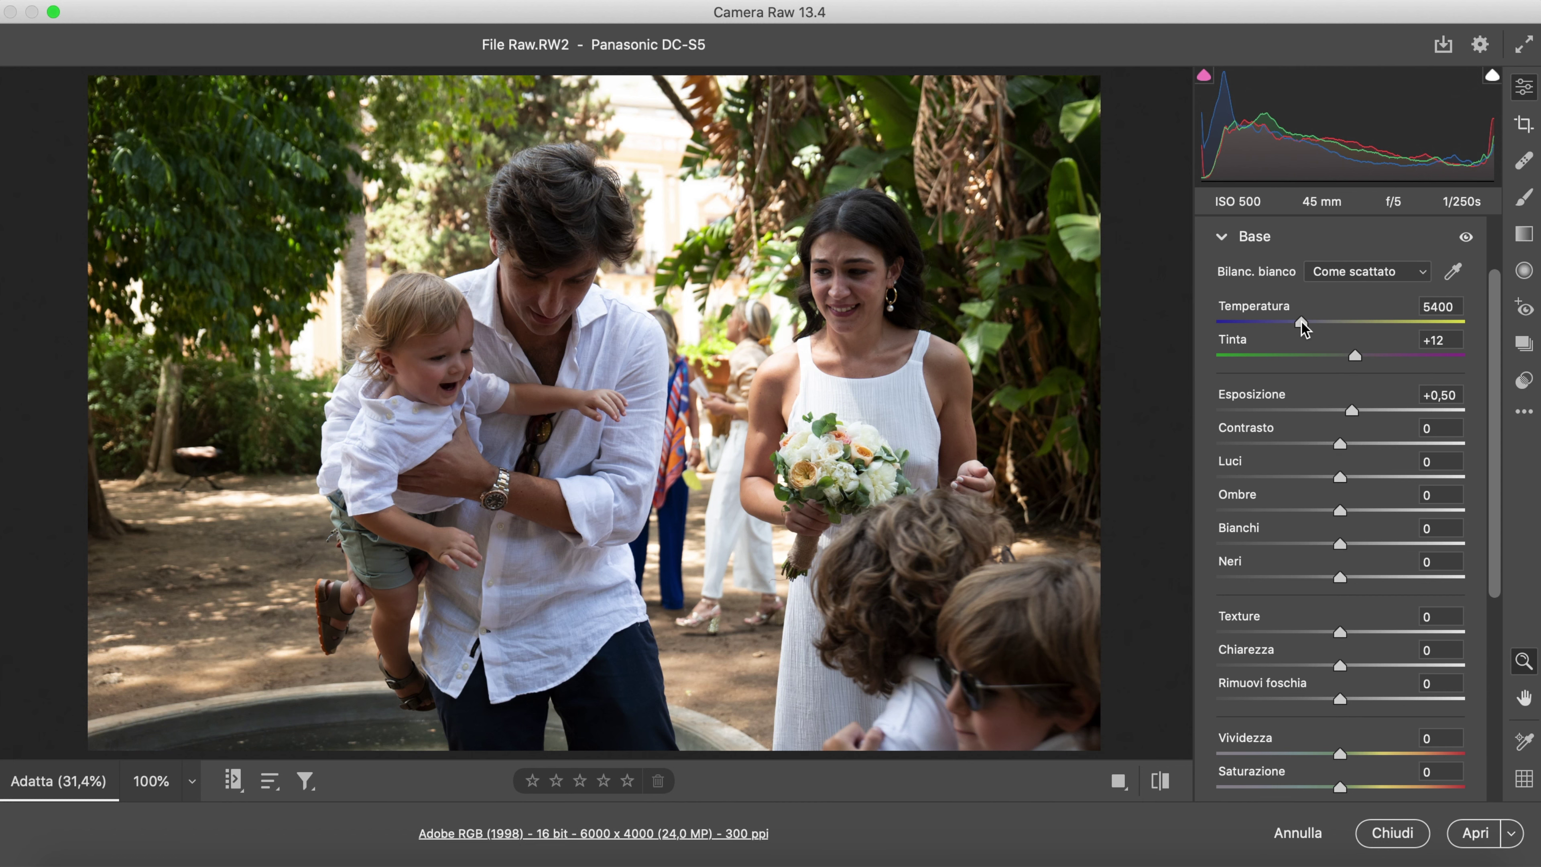
Set the photo's Temperatura to 5800, Luci to -30, Ombre to +29 and Vividezza to +31.
drag(1302, 323, 1312, 325)
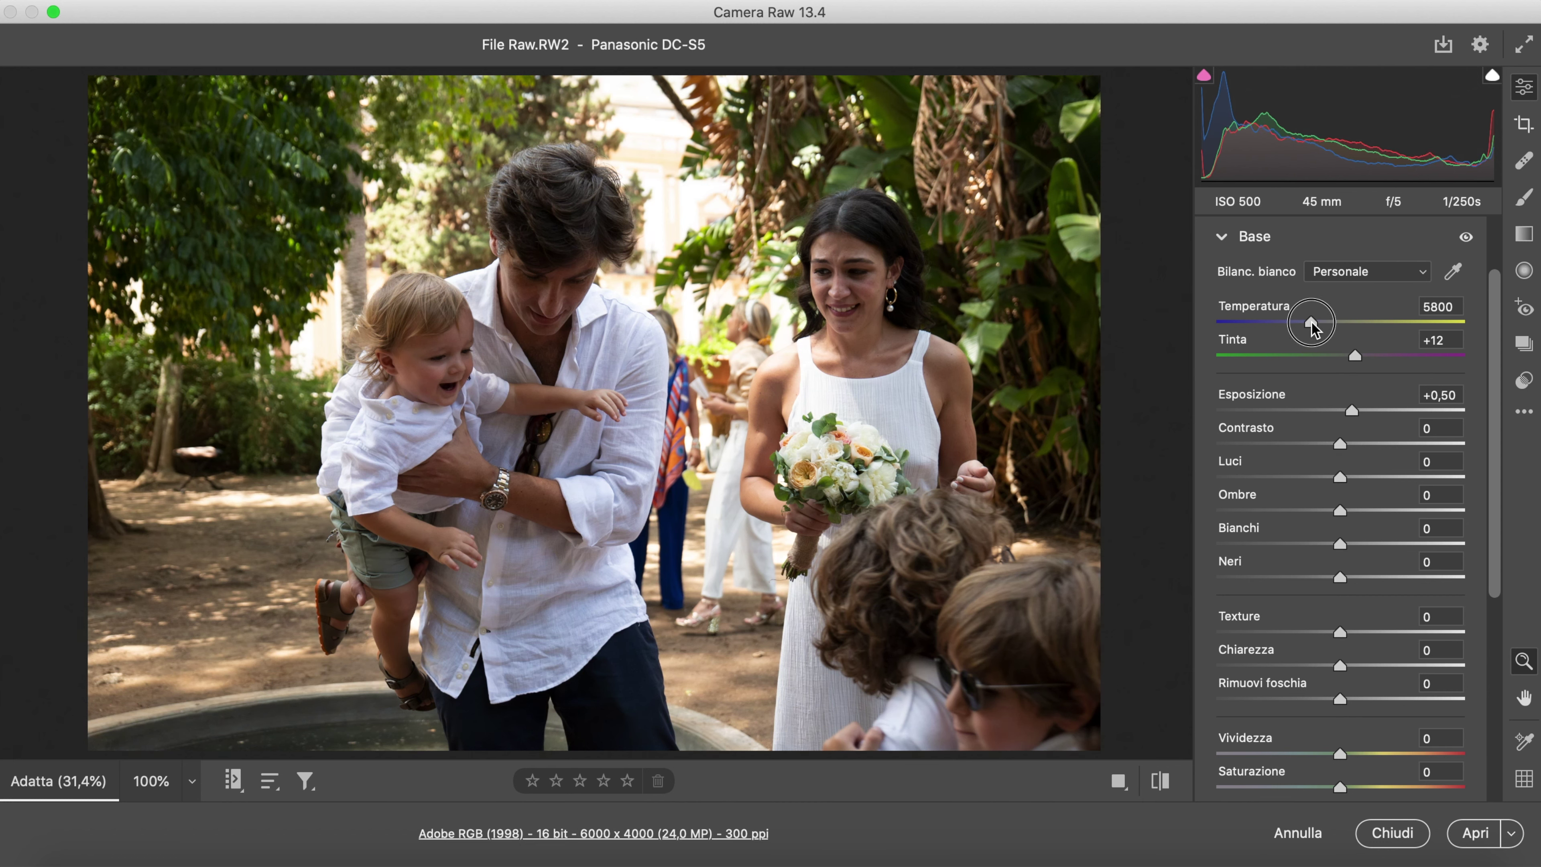
drag(1340, 477, 1376, 512)
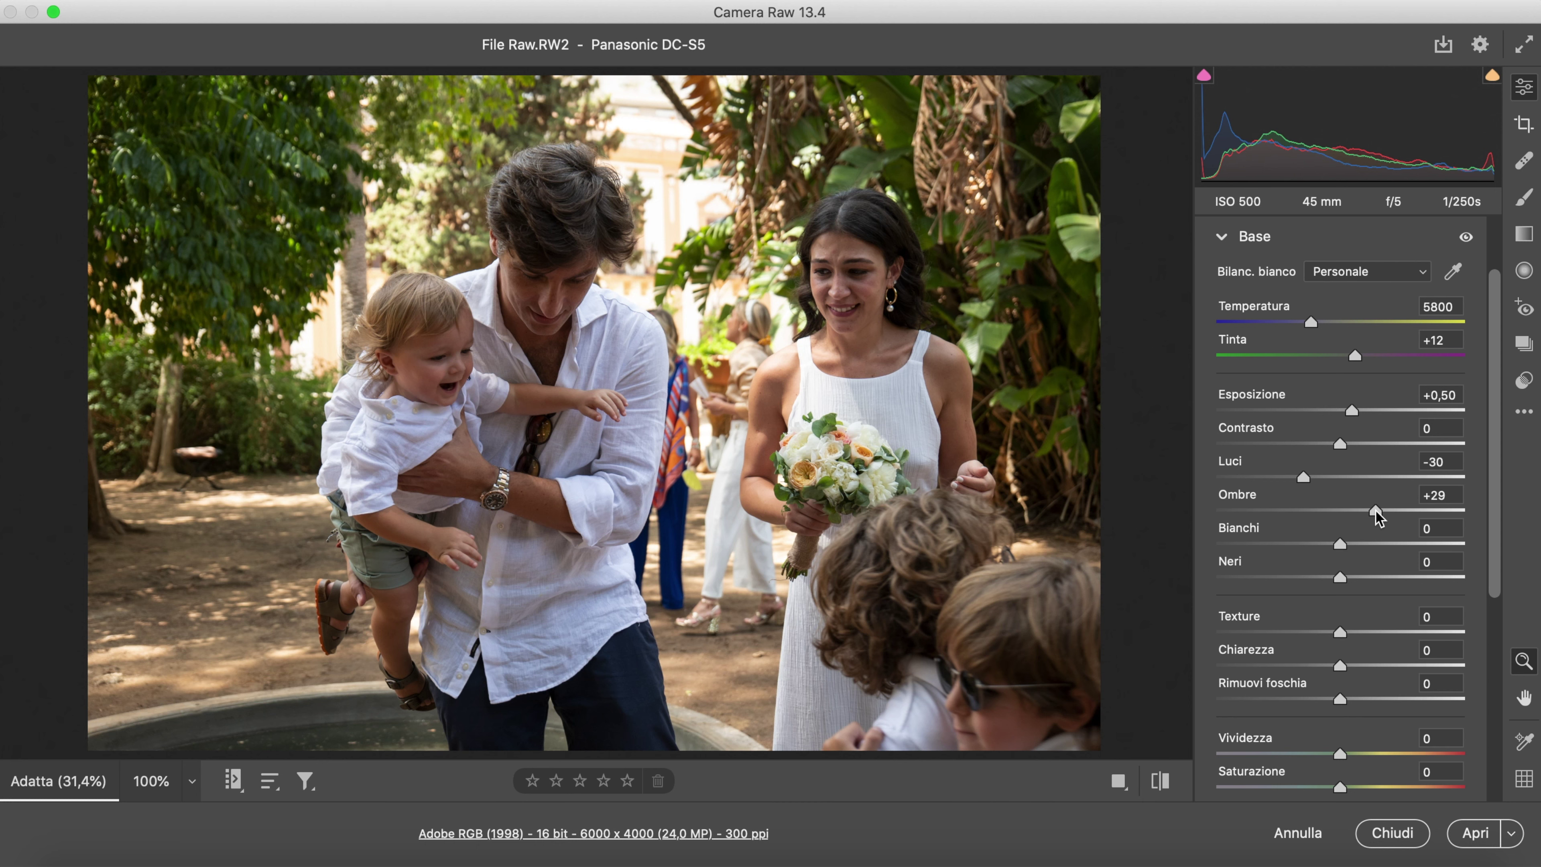
drag(1341, 786, 1378, 756)
alt+click(1252, 771)
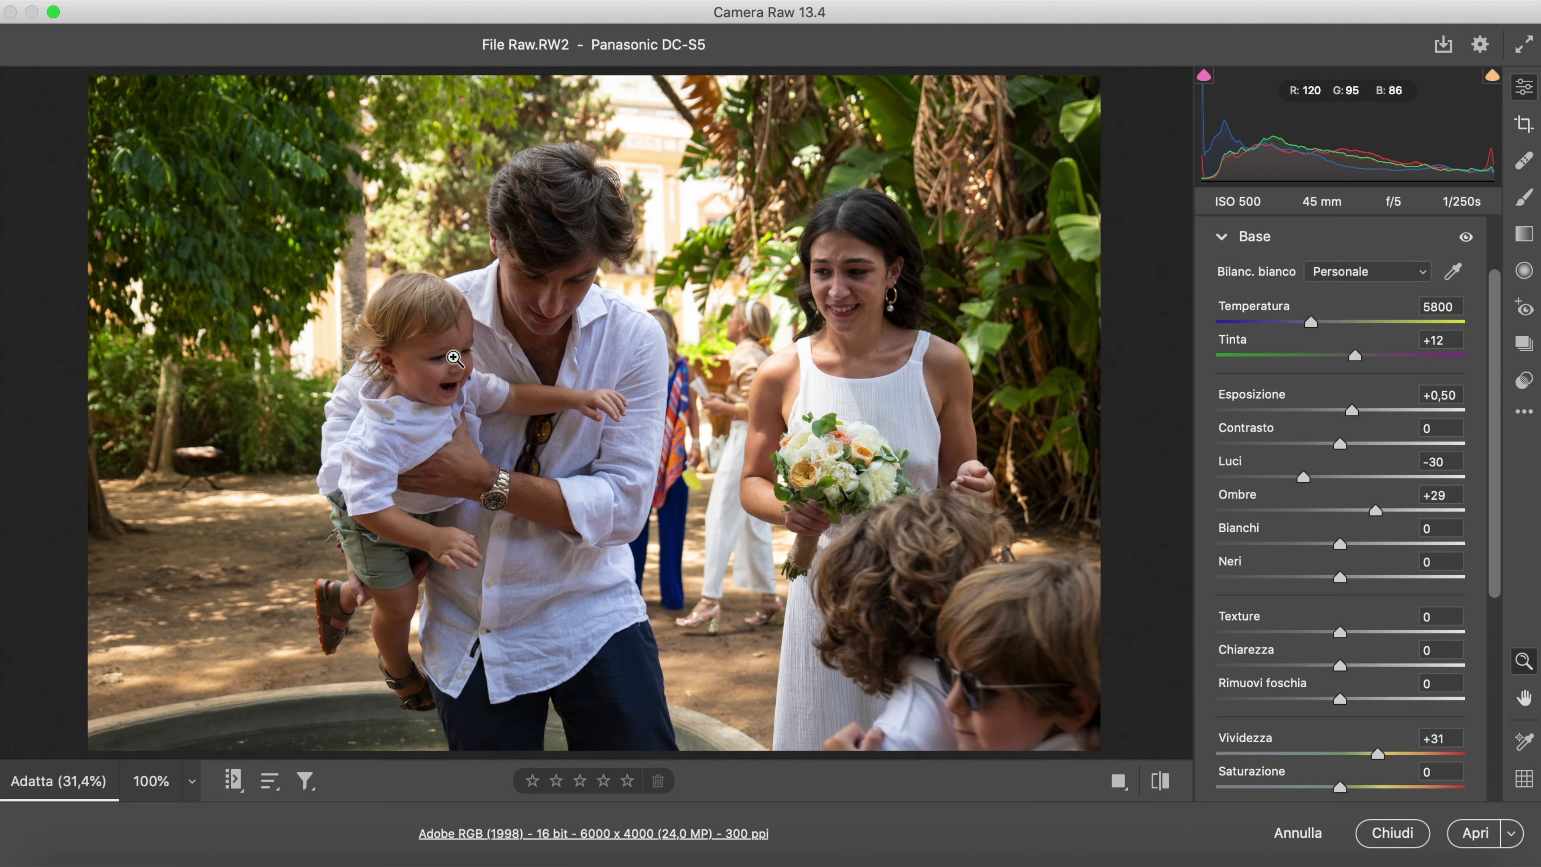
Inspect the skin tones up close, lower the saturation of the oranges slightly and set their luminance to +20.
click(453, 358)
key(space)
drag(550, 348, 517, 441)
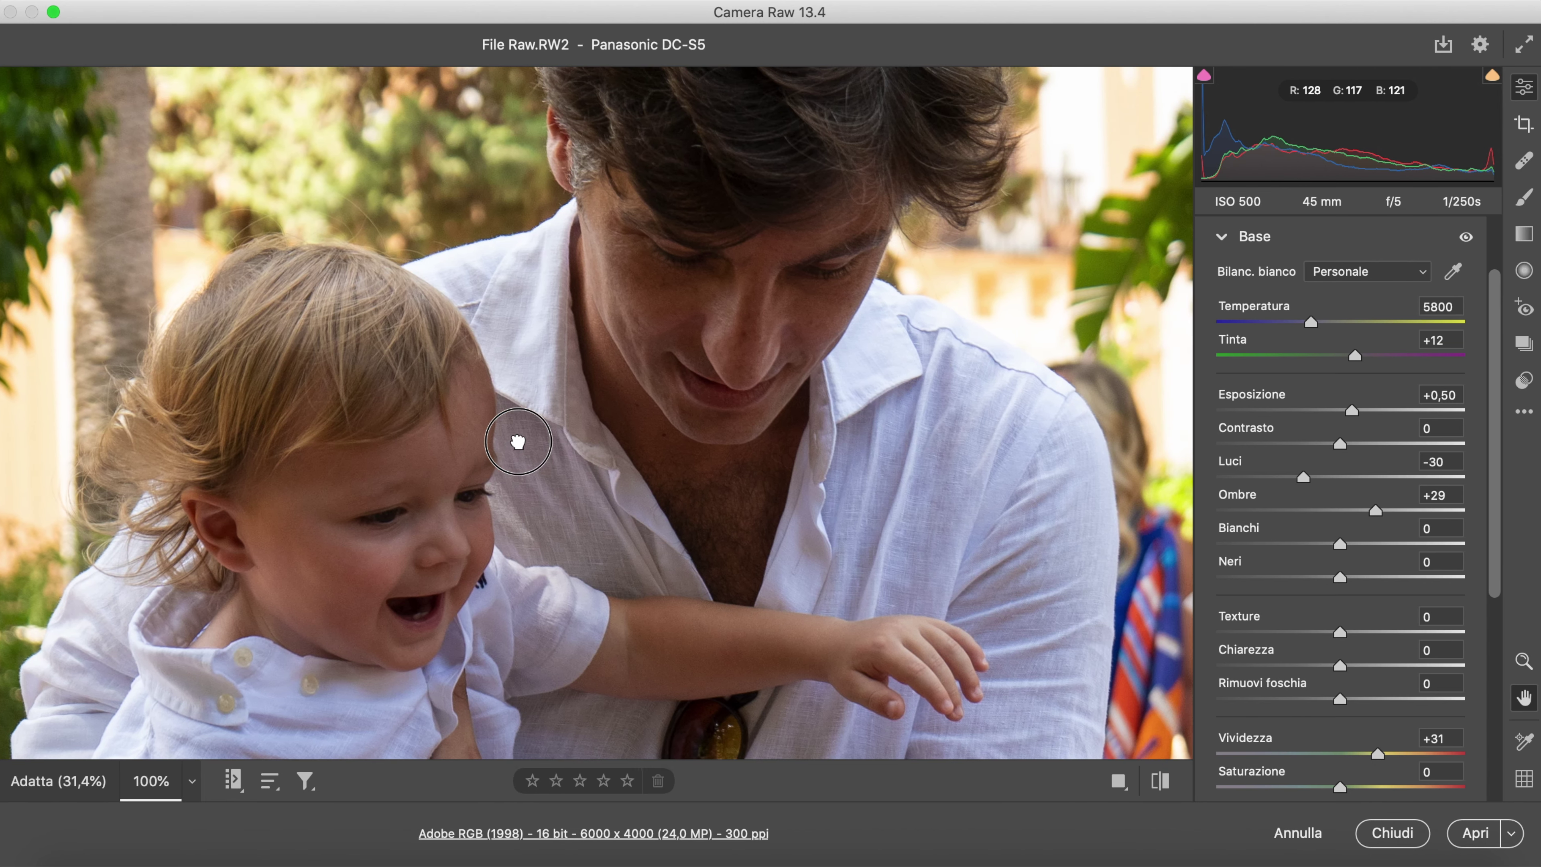
scroll(1380, 654, down, 6)
click(1226, 566)
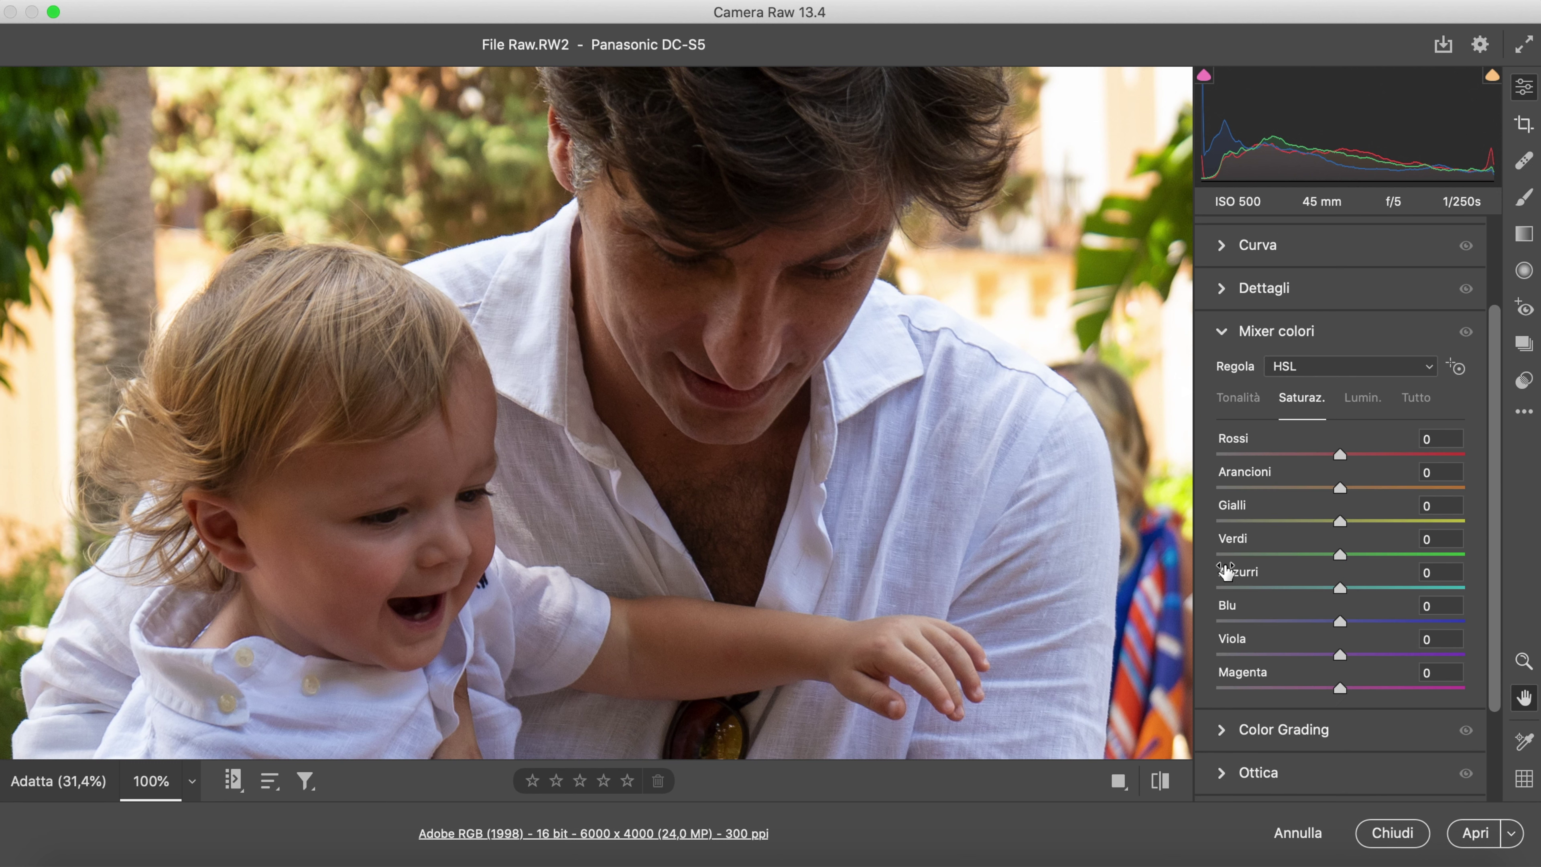
drag(1339, 489, 1323, 492)
click(1365, 398)
drag(1339, 488, 1362, 488)
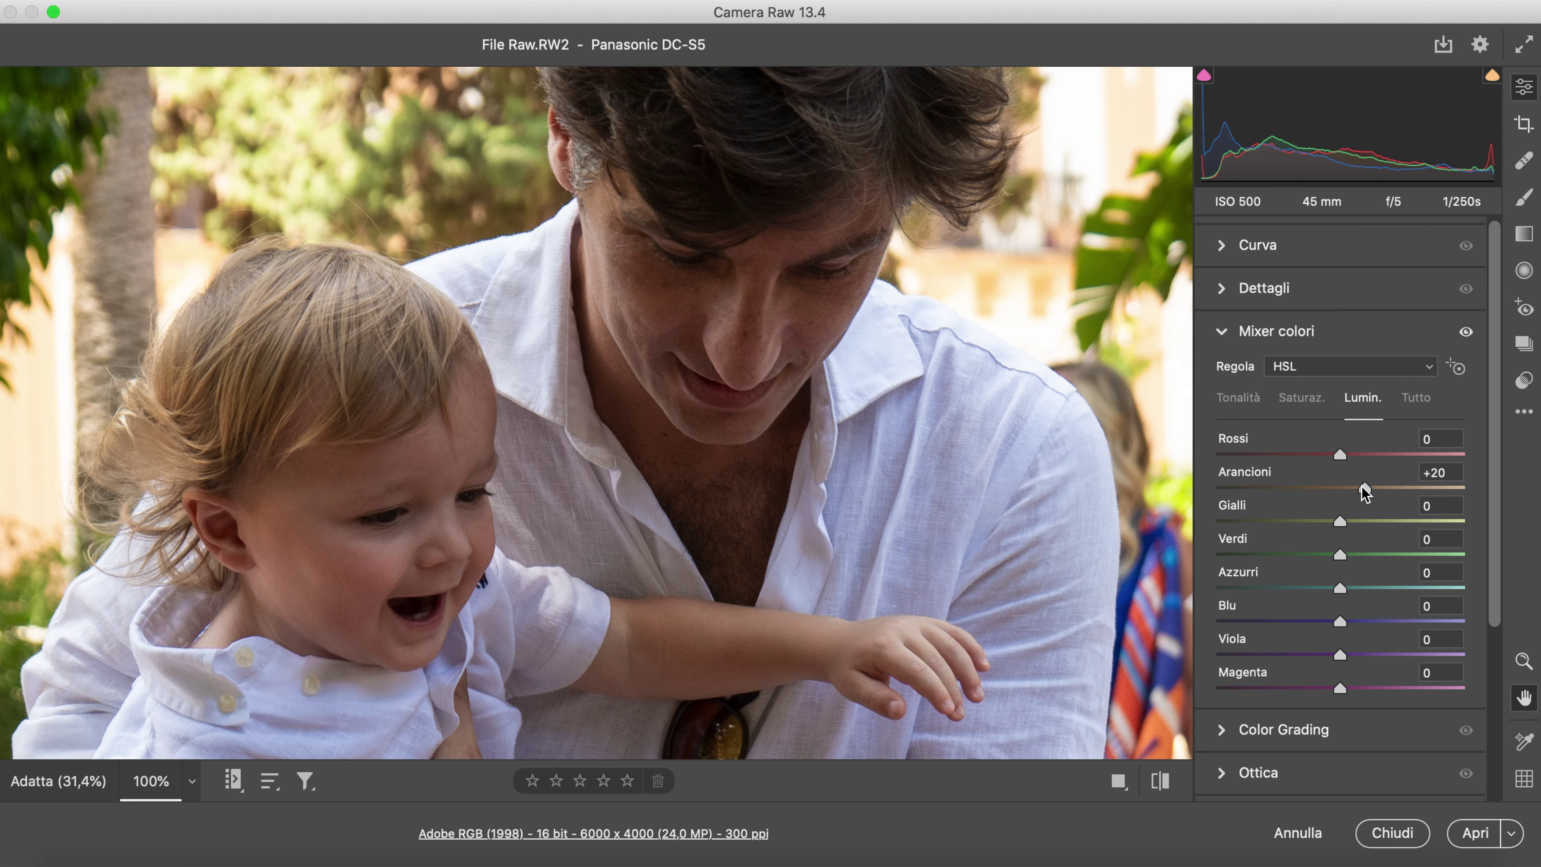
click(640, 396)
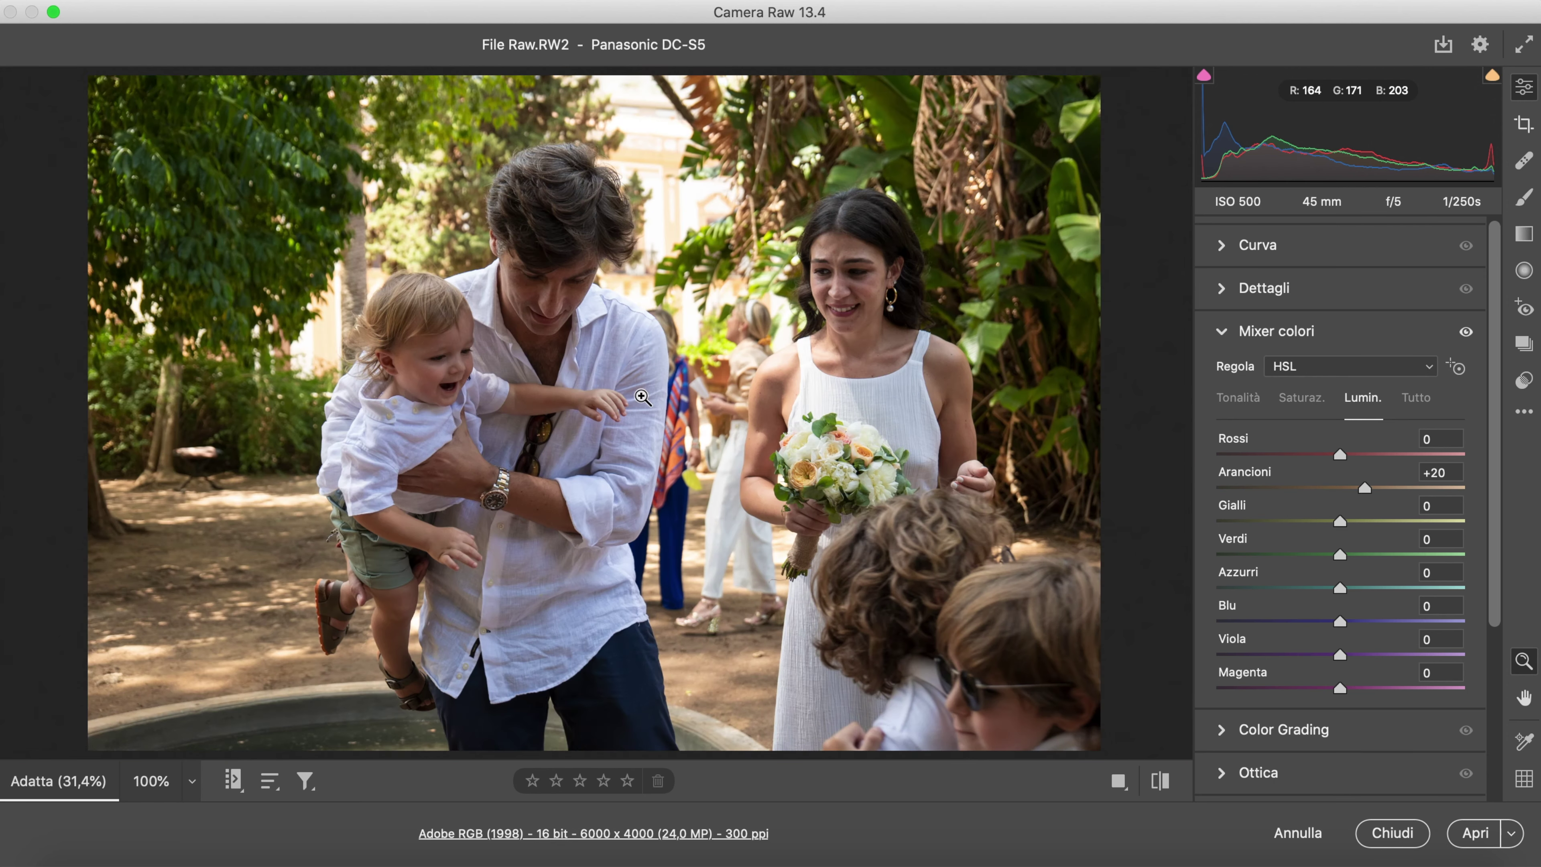
Set the photo's point tone curve to Contrasto medio.
click(1223, 333)
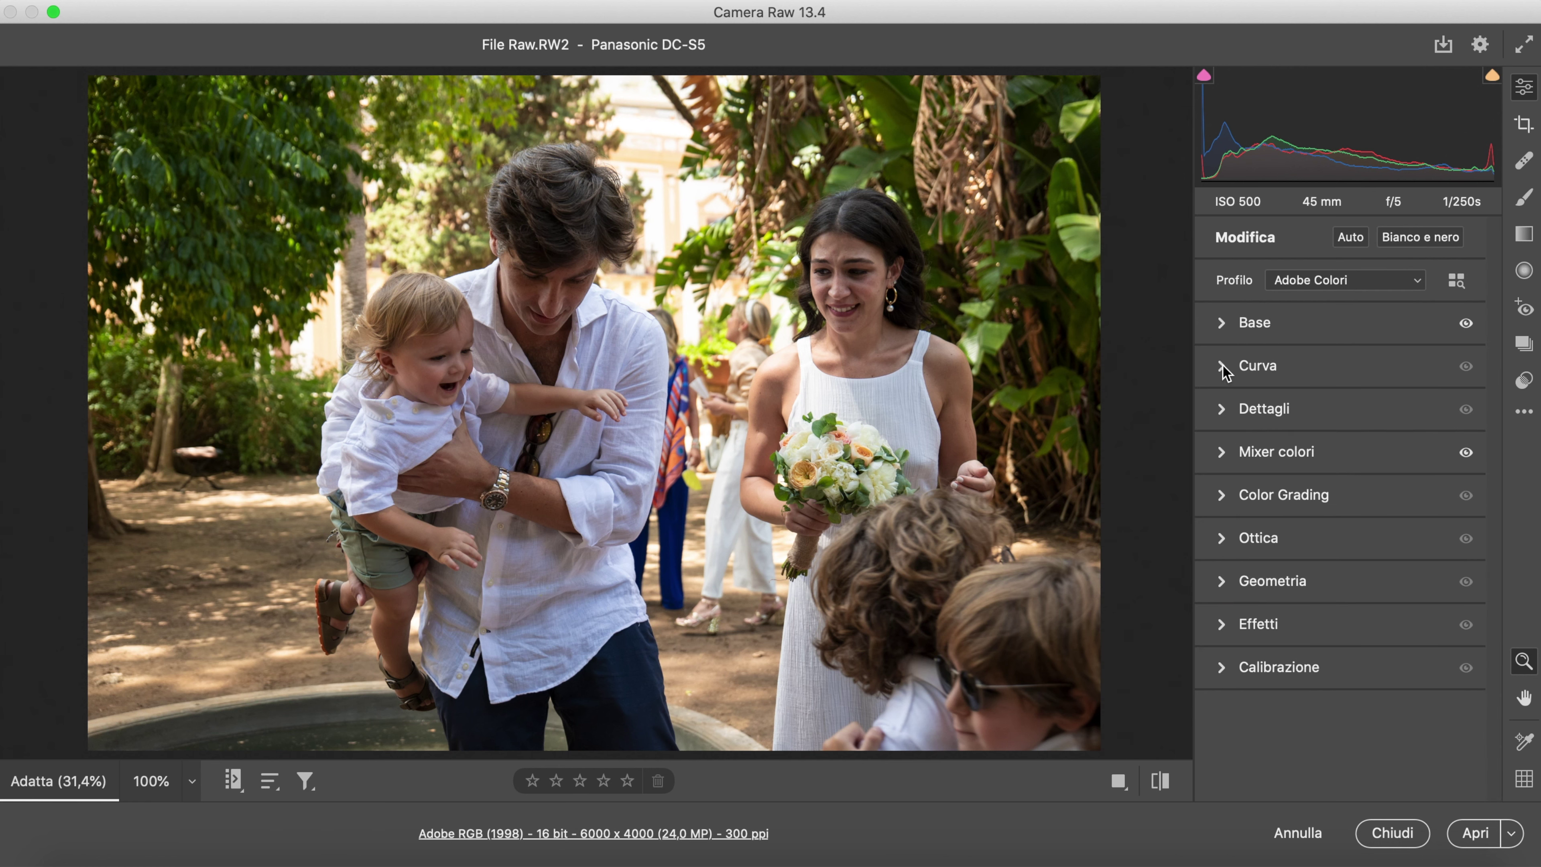
click(1222, 365)
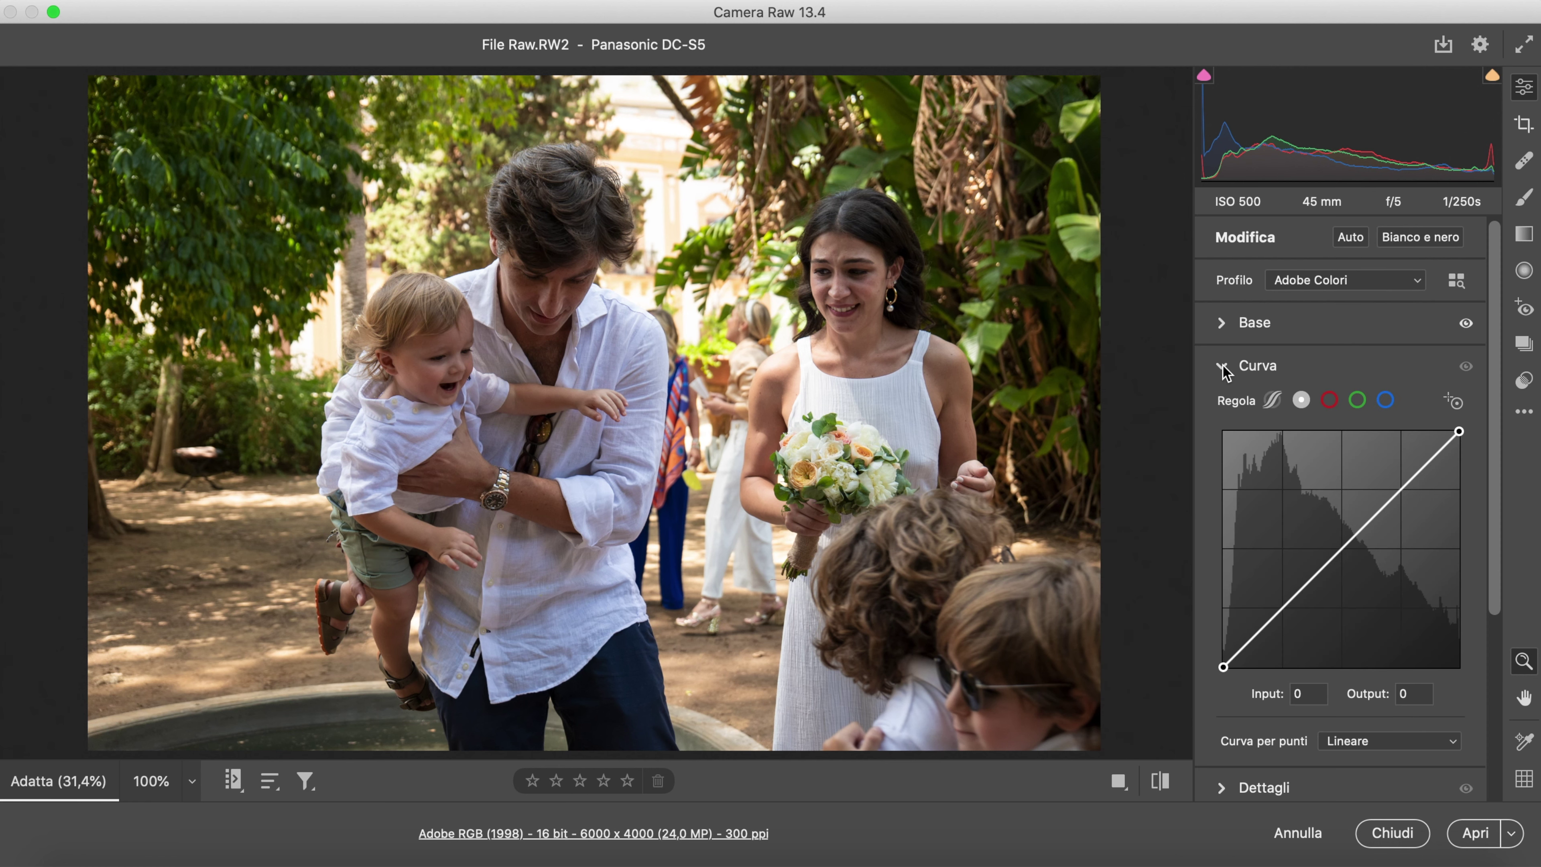
click(1400, 741)
click(1399, 756)
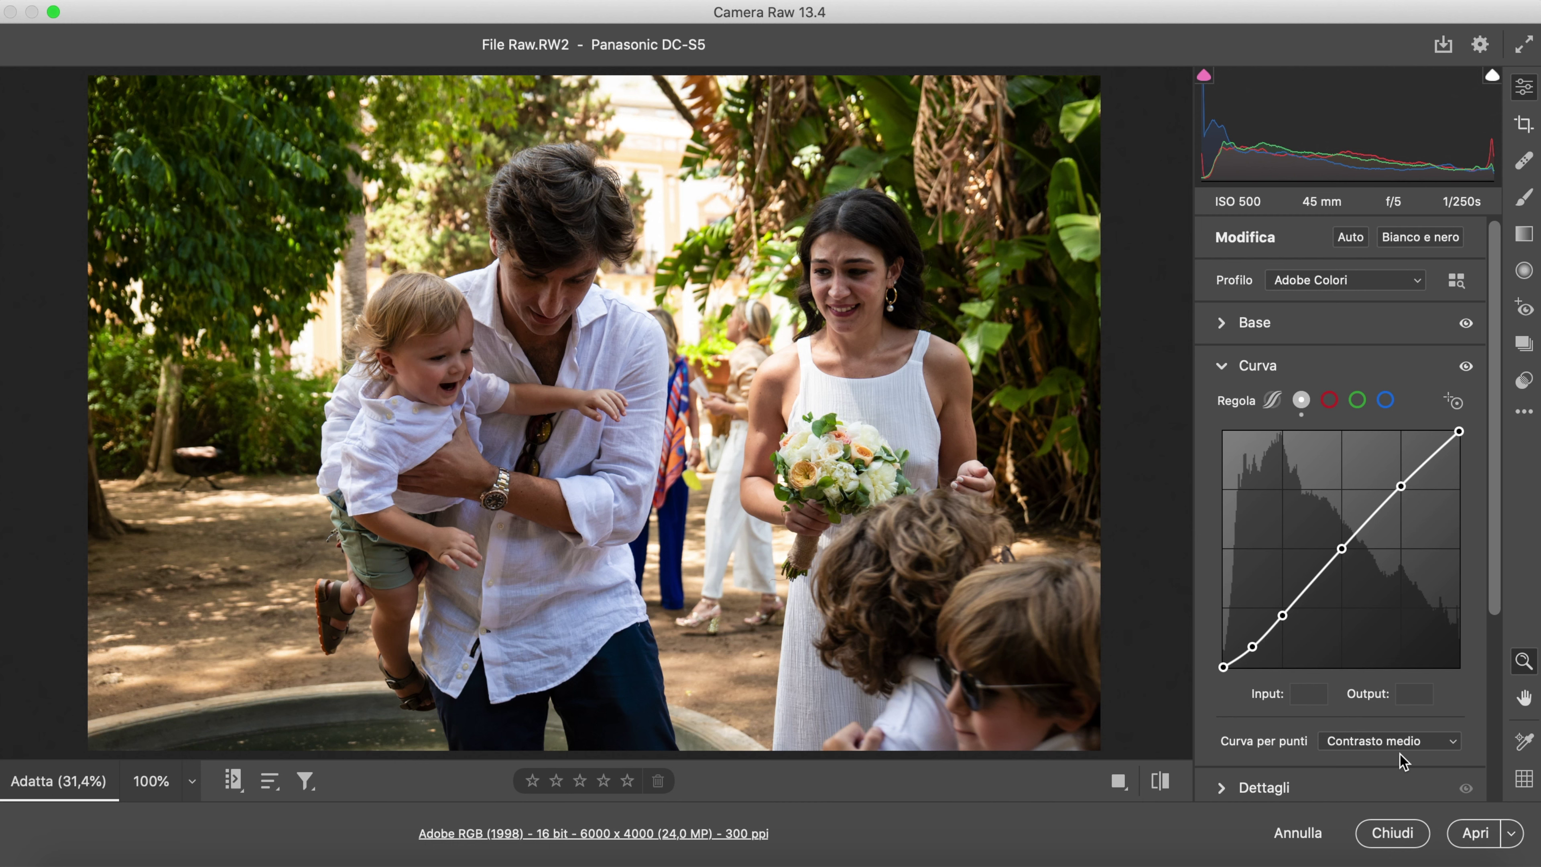
click(1223, 367)
Sharpen the photo with Mascheratura at 61 and Nitidezza at 60.
click(1224, 330)
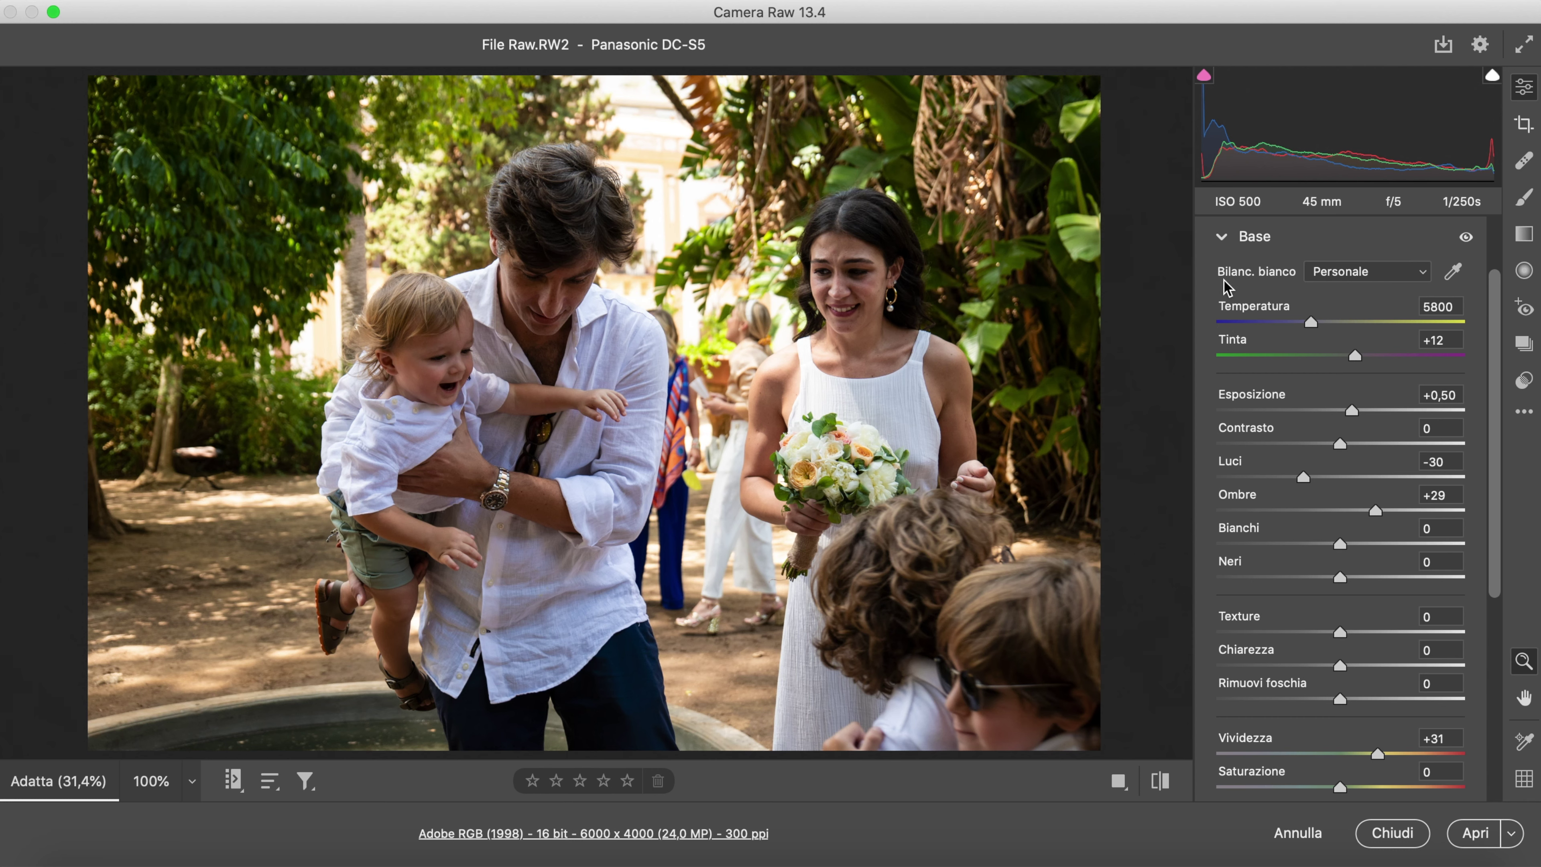
scroll(1228, 343, down, 10)
click(1222, 524)
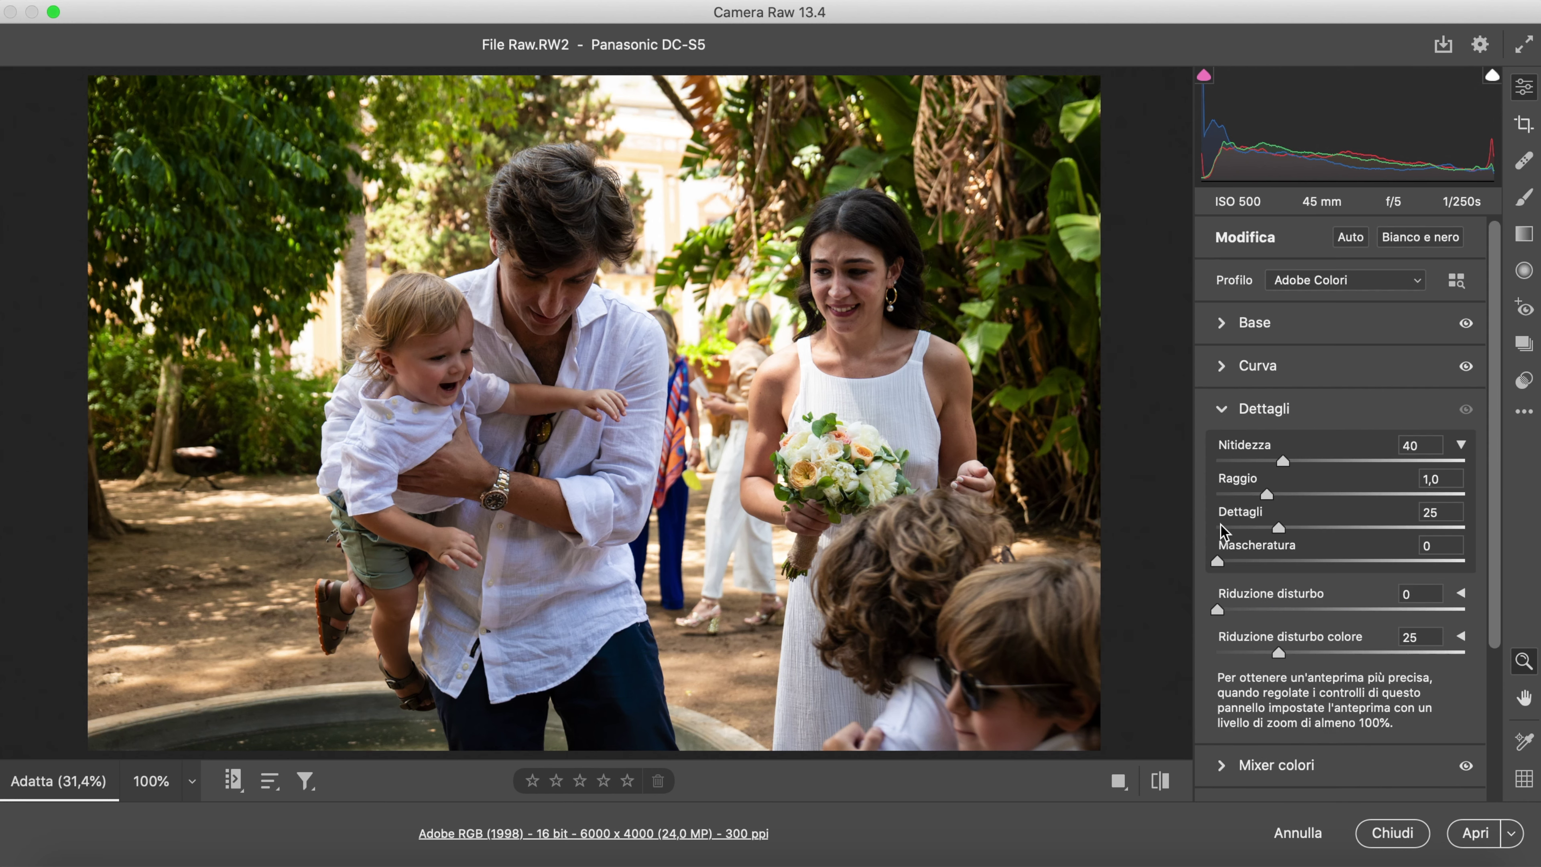
key(alt)
drag(1219, 561, 1372, 570)
drag(1285, 465, 1315, 469)
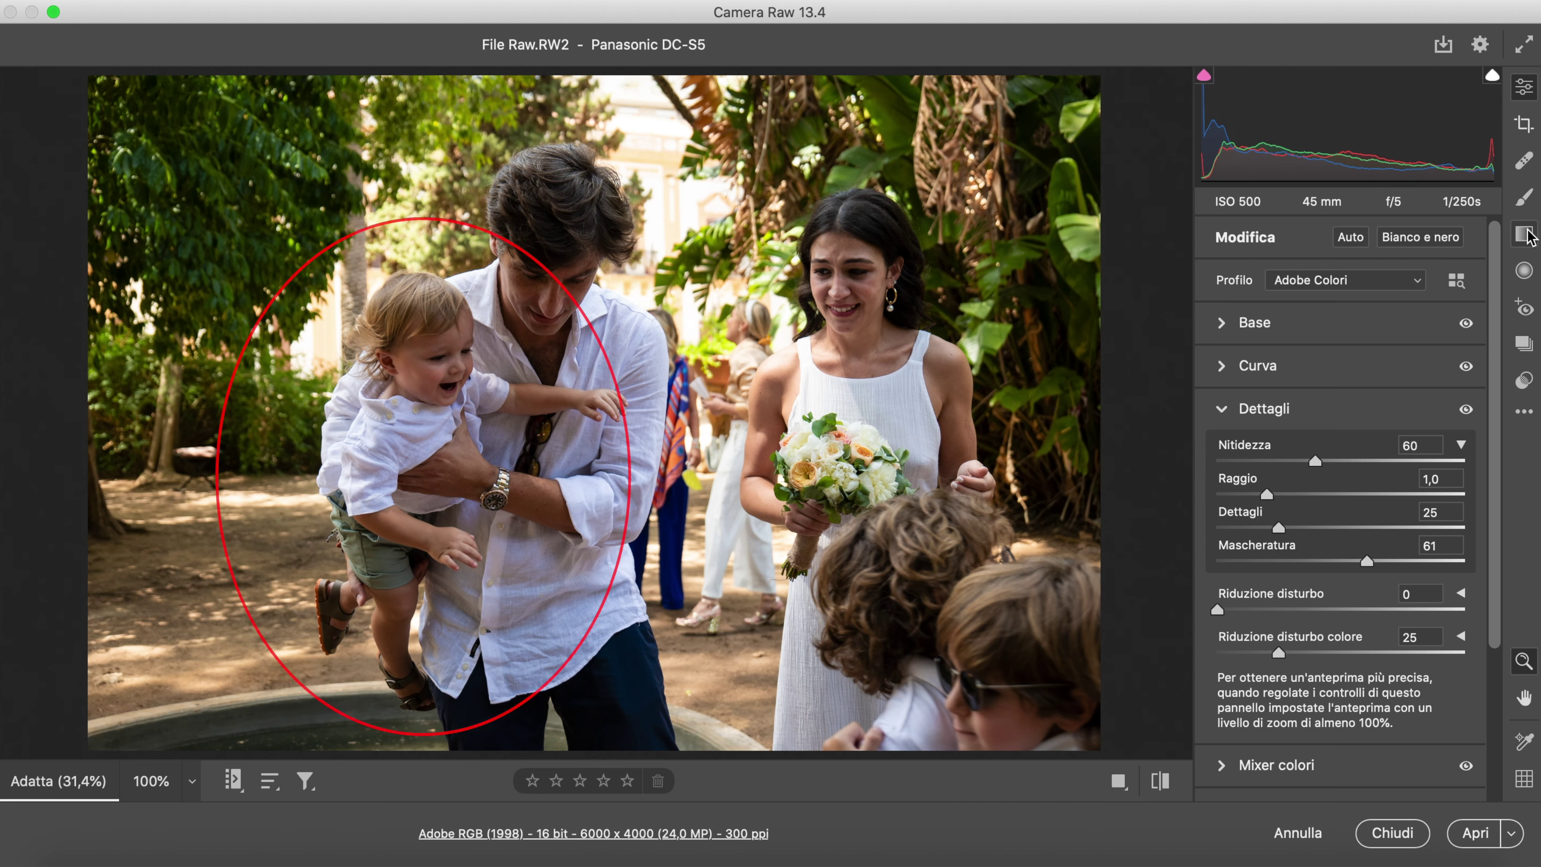
Add a vertical-edged graduated filter with the - 1/3 EV preset, fading from the photo's left edge to the child.
click(1525, 235)
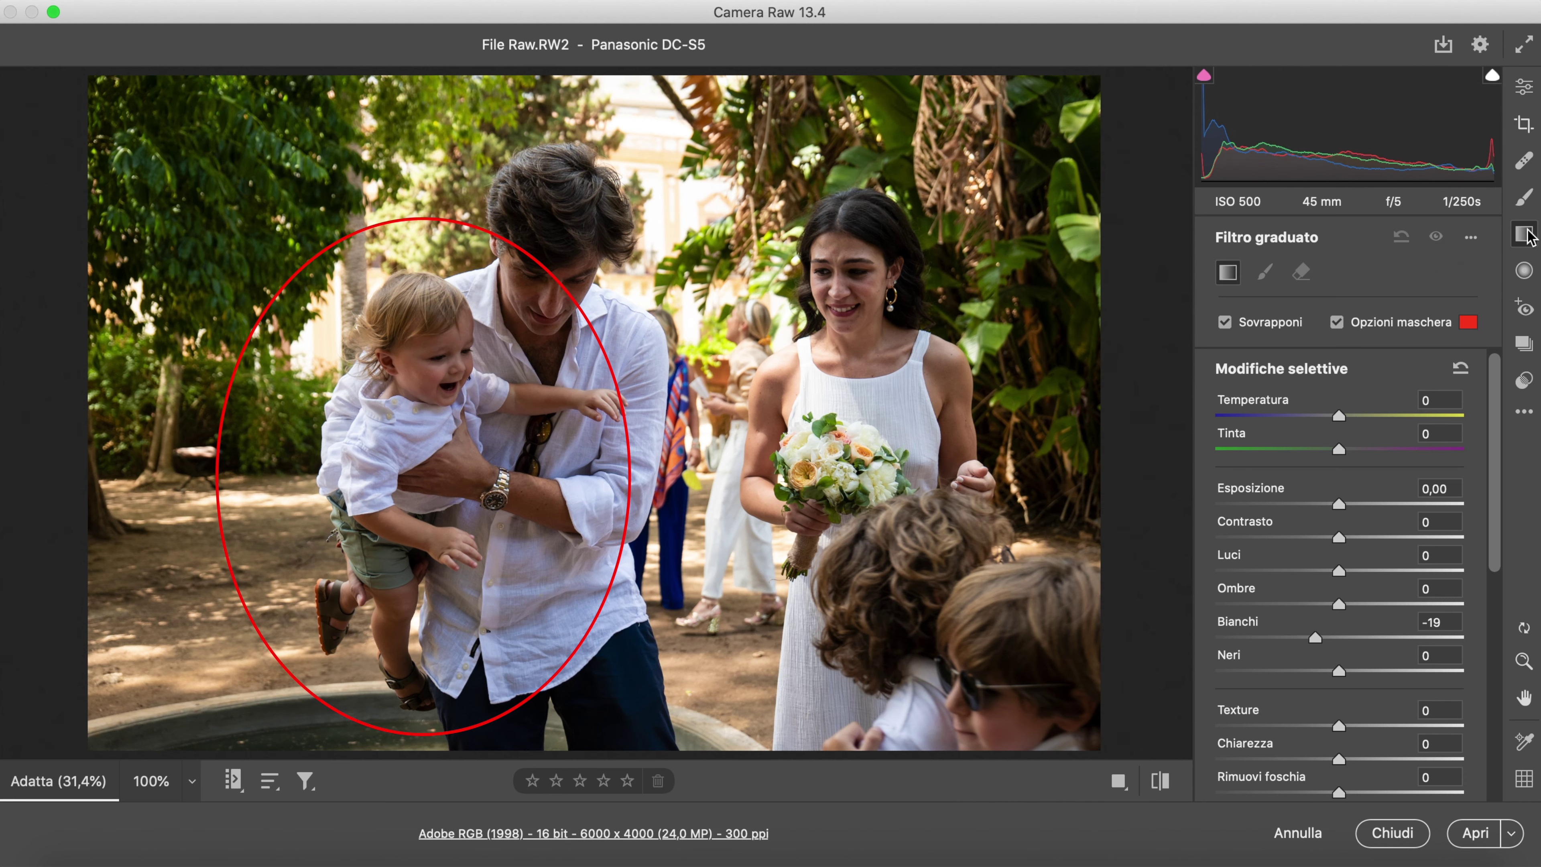
click(1471, 238)
click(1280, 425)
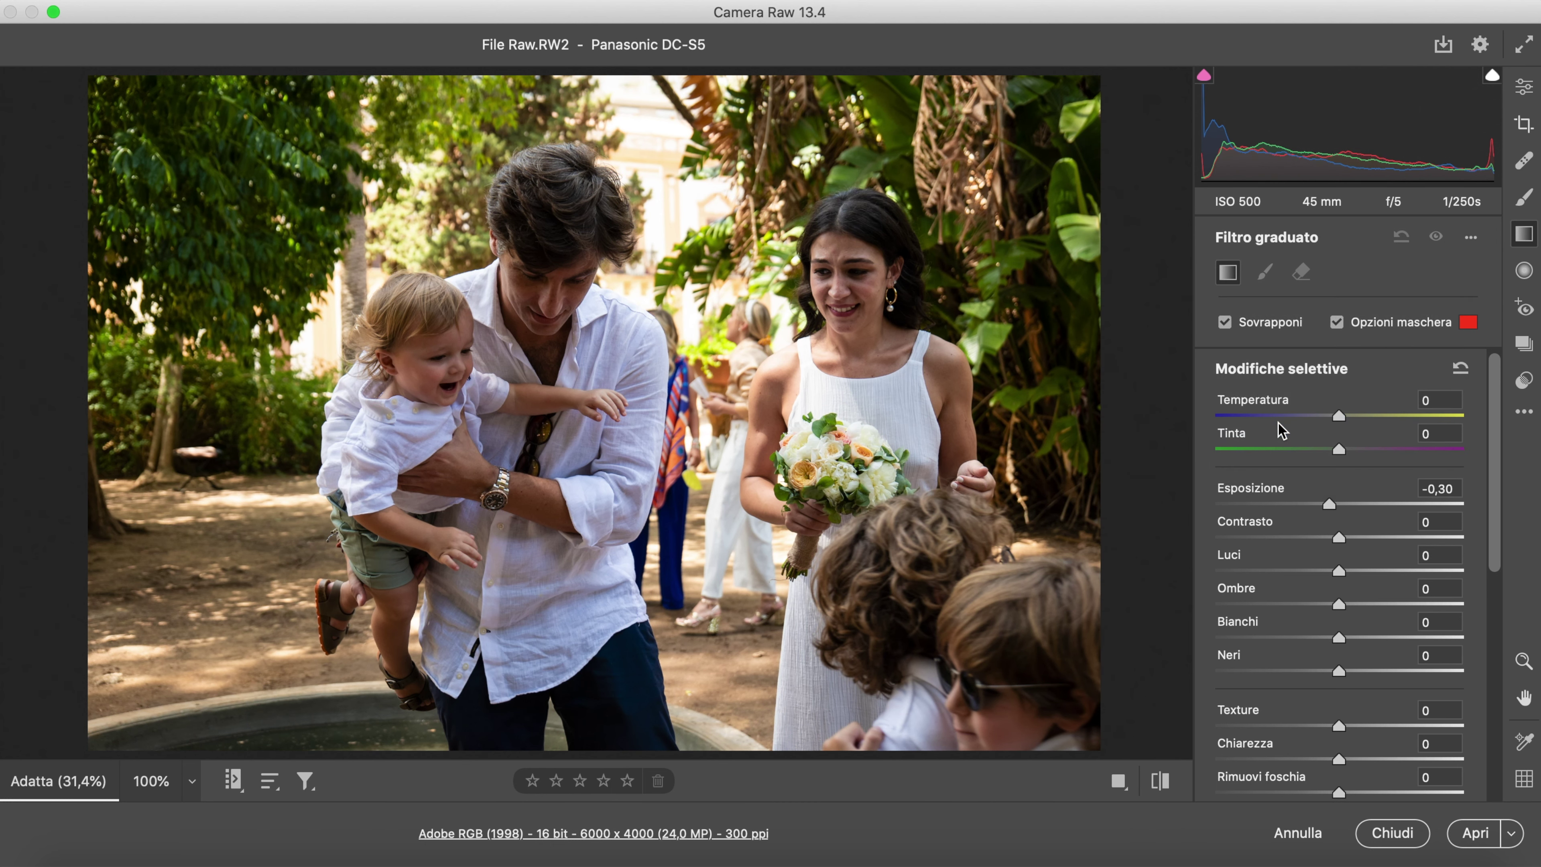
drag(50, 376, 373, 377)
drag(234, 378, 261, 380)
key(super+minus)
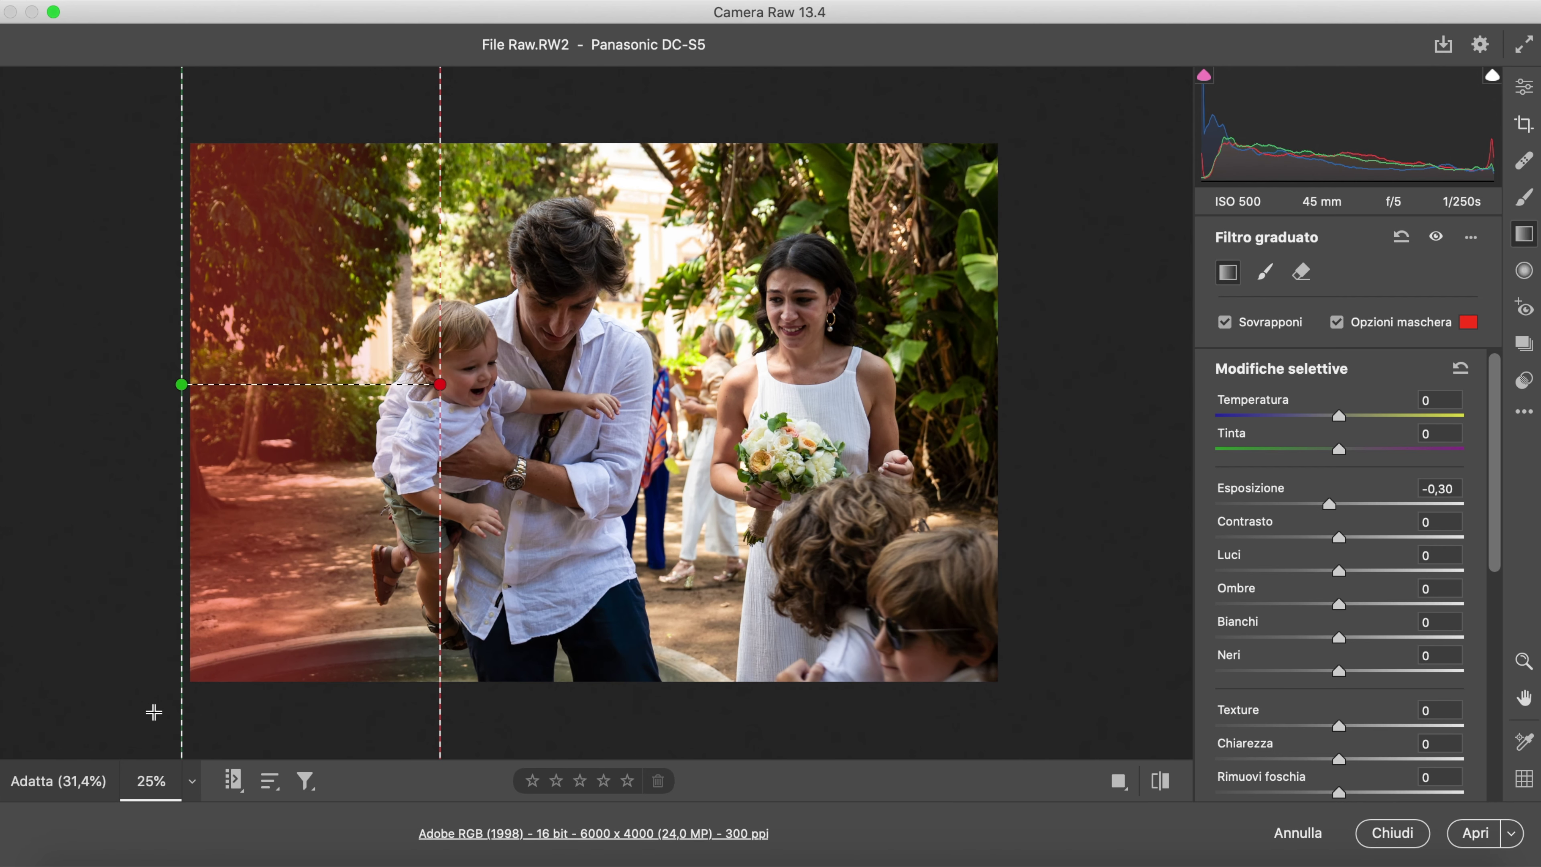
Add a second - 1/3 EV graduated filter fading diagonally from the photo's lower-left corner and adjust its angle.
drag(155, 712, 379, 487)
drag(294, 571, 341, 567)
drag(554, 601, 561, 576)
Add a - 1/3 EV graduated filter from the photo's upper-left corner toward the child's face and tilt it to a flatter angle.
drag(159, 110, 432, 398)
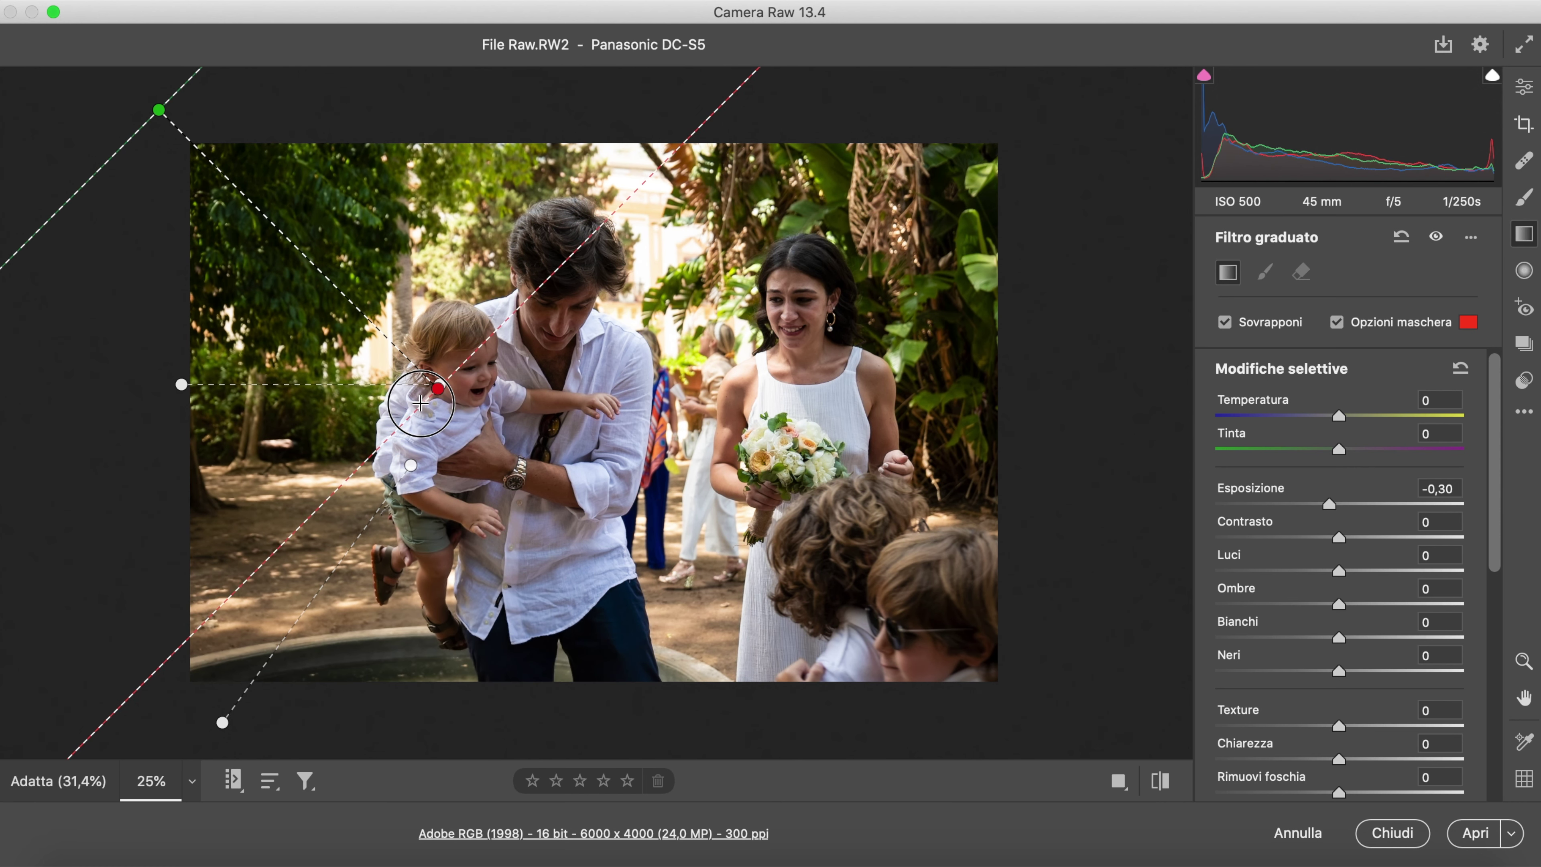
drag(296, 243, 247, 83)
drag(338, 230, 333, 199)
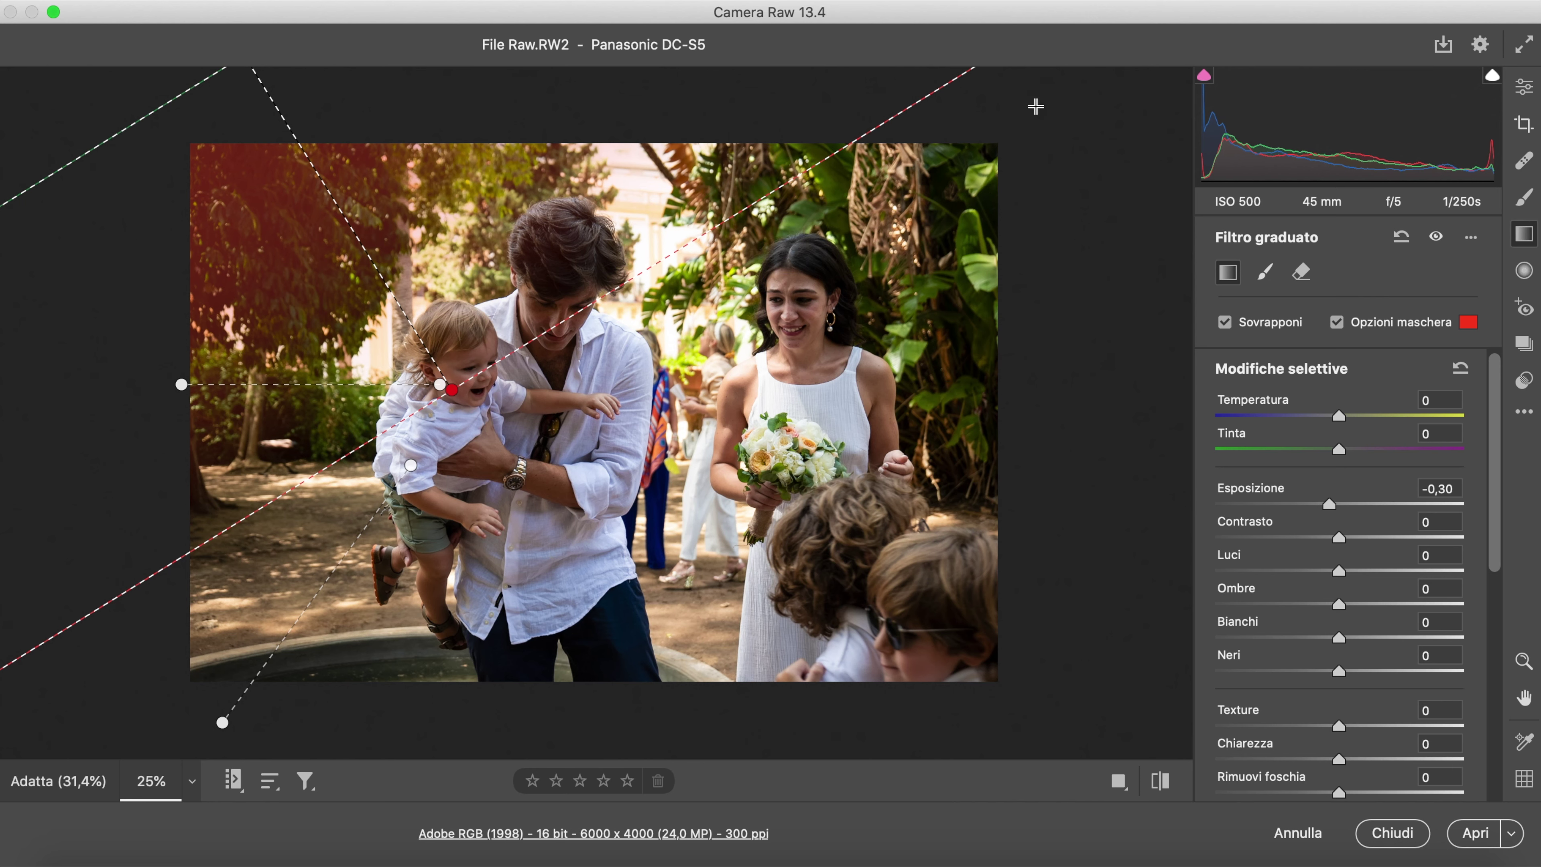
Add a - 1/3 EV graduated filter from the photo's upper-right corner toward the woman's shoulder, adjust it and finish the graduated edits.
drag(1035, 106, 788, 356)
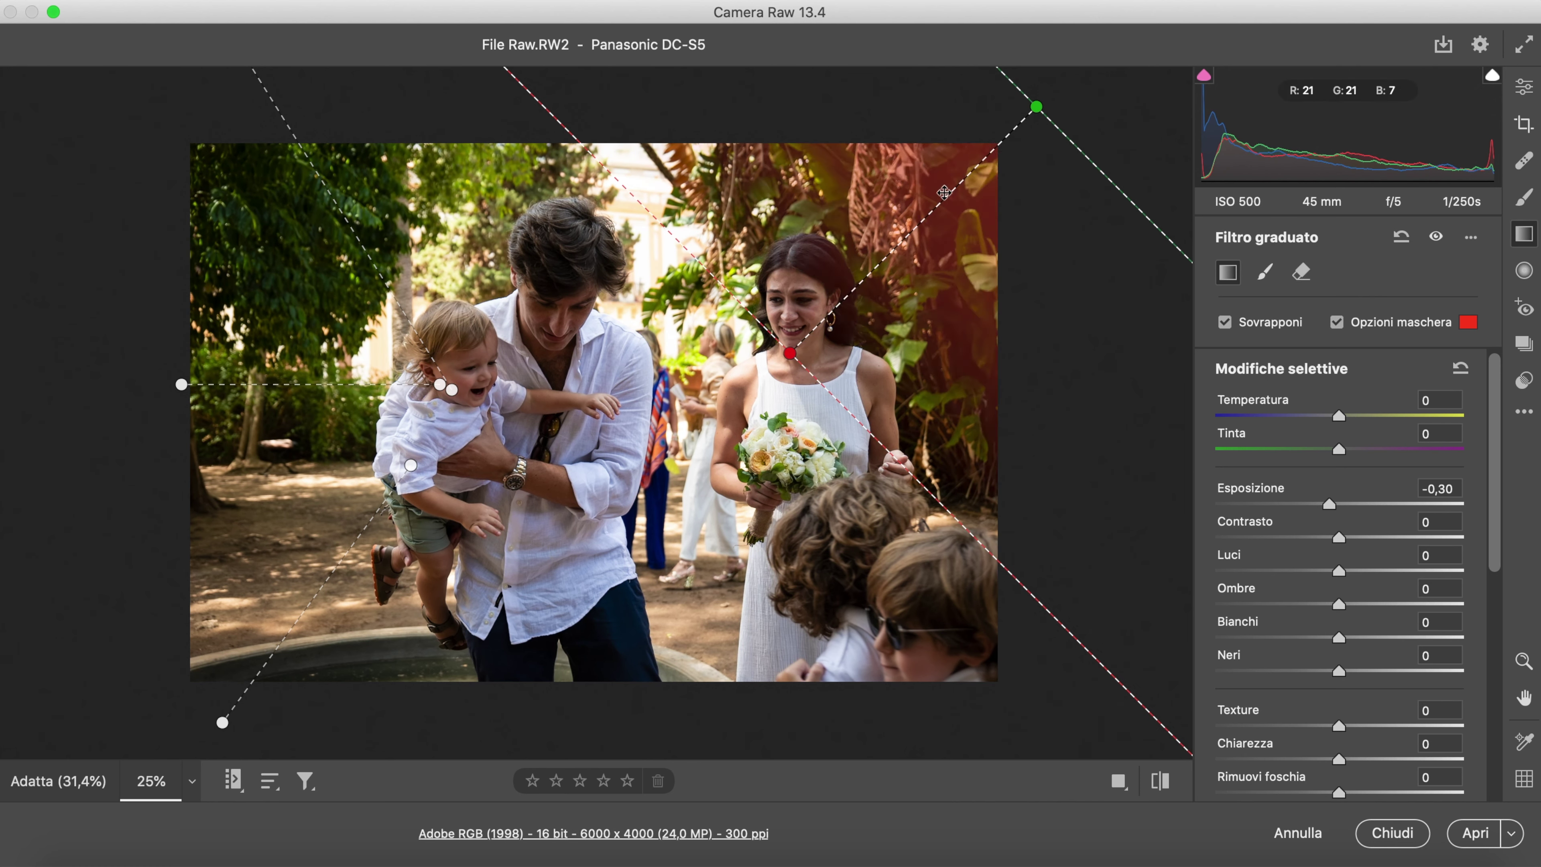
drag(989, 79, 965, 73)
click(1525, 86)
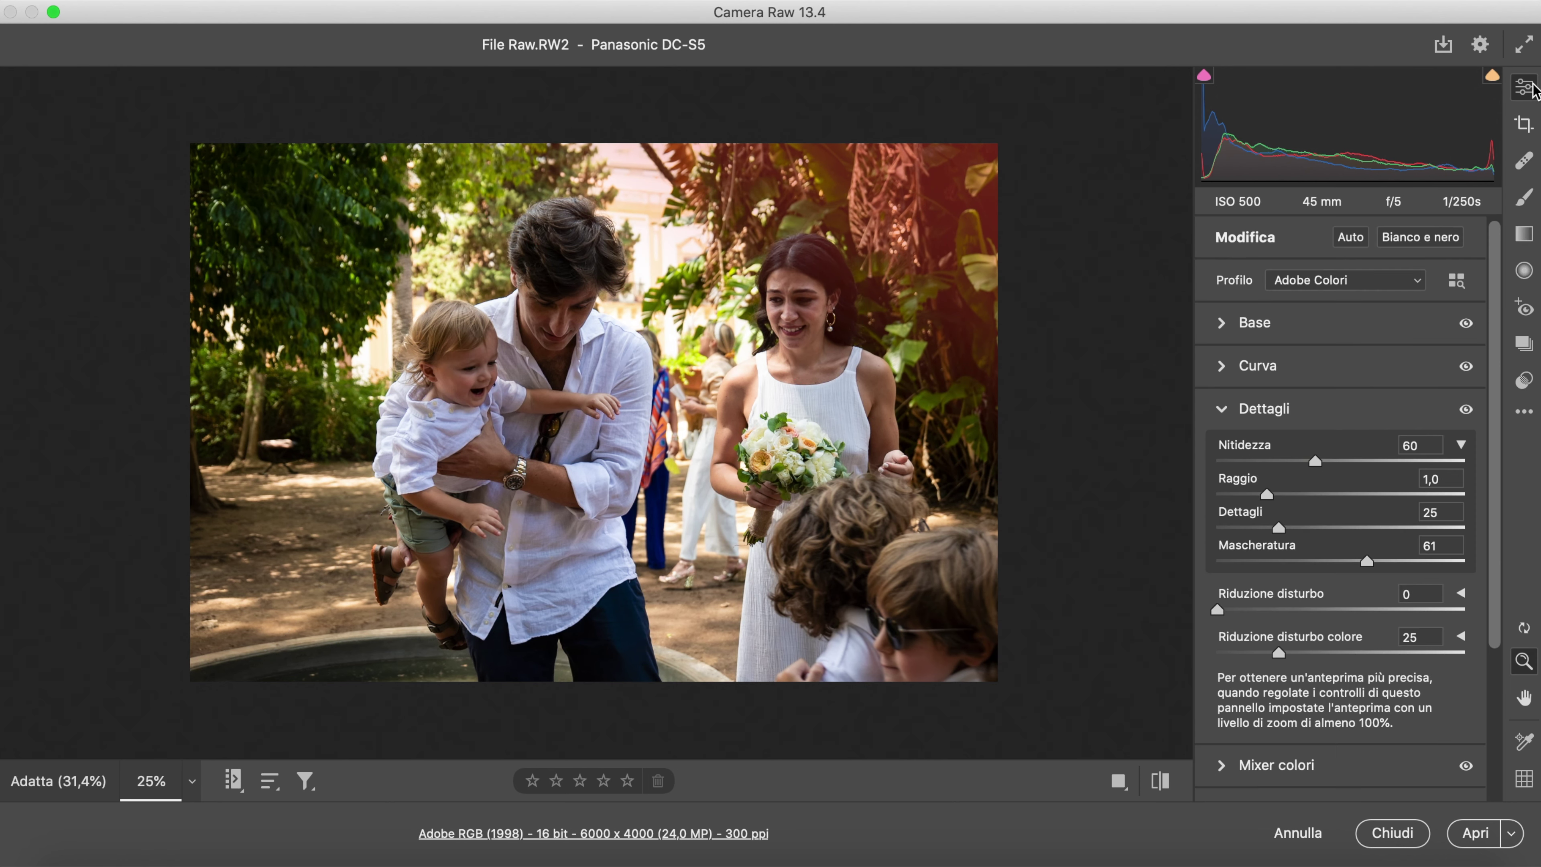
Draw a large inverted radial filter centred on the child's face using the - 1/3 EV preset.
click(1524, 271)
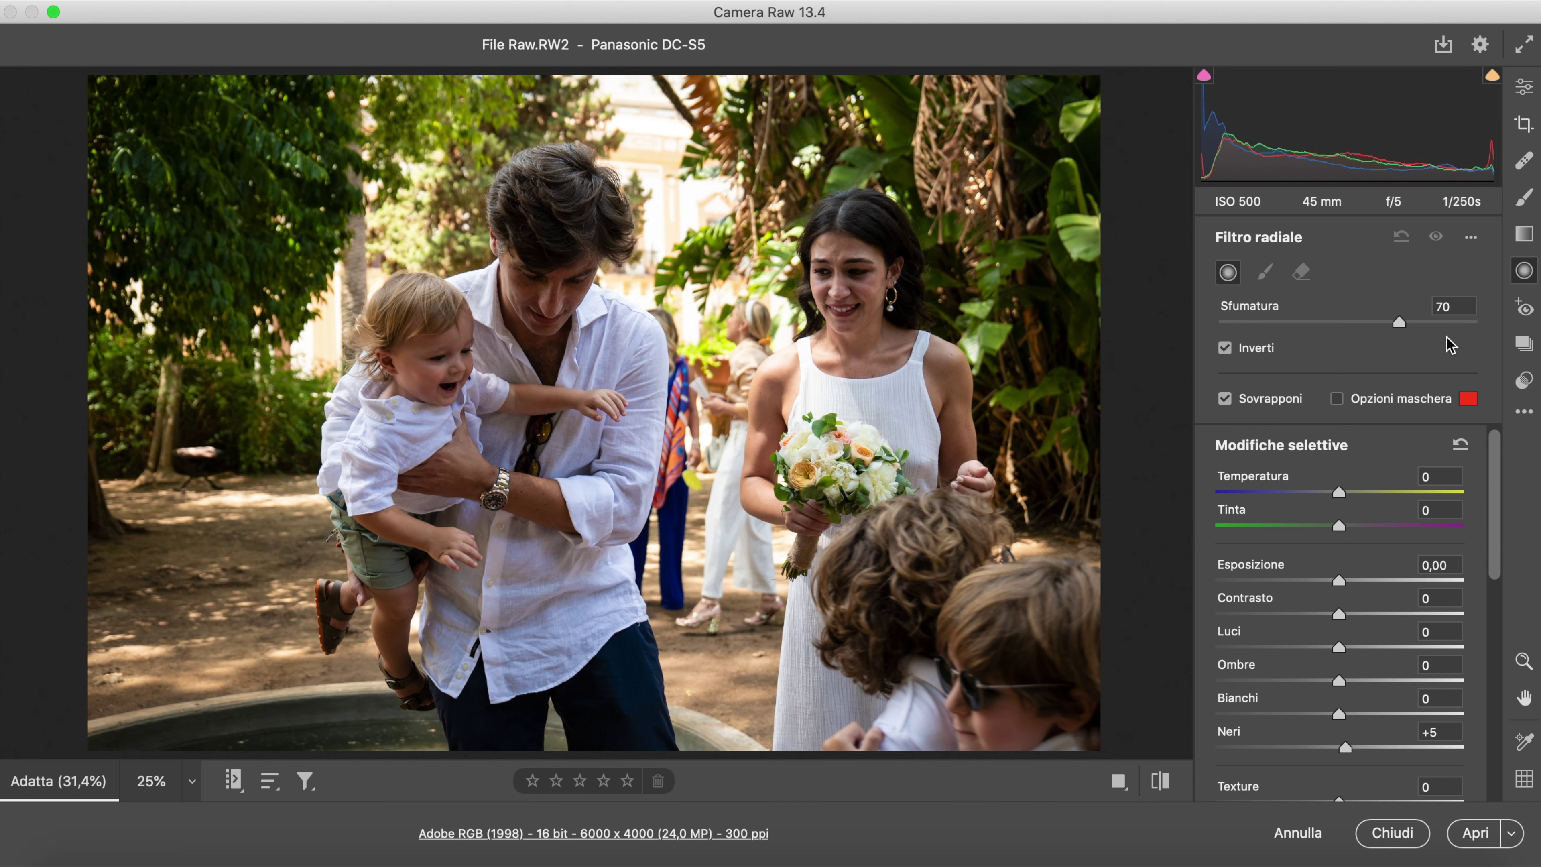
click(1471, 240)
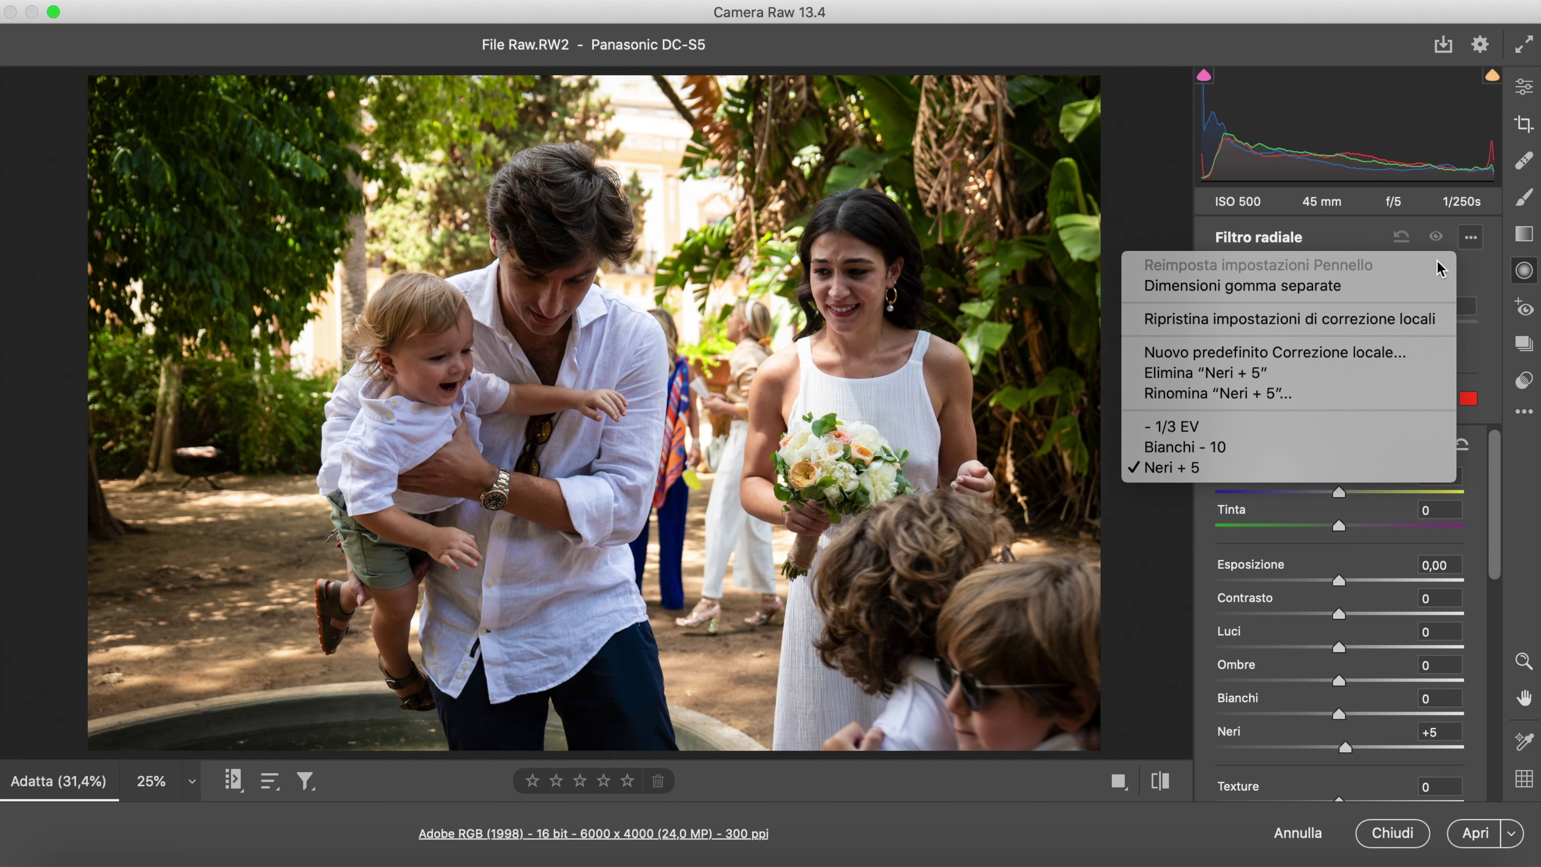
click(1285, 421)
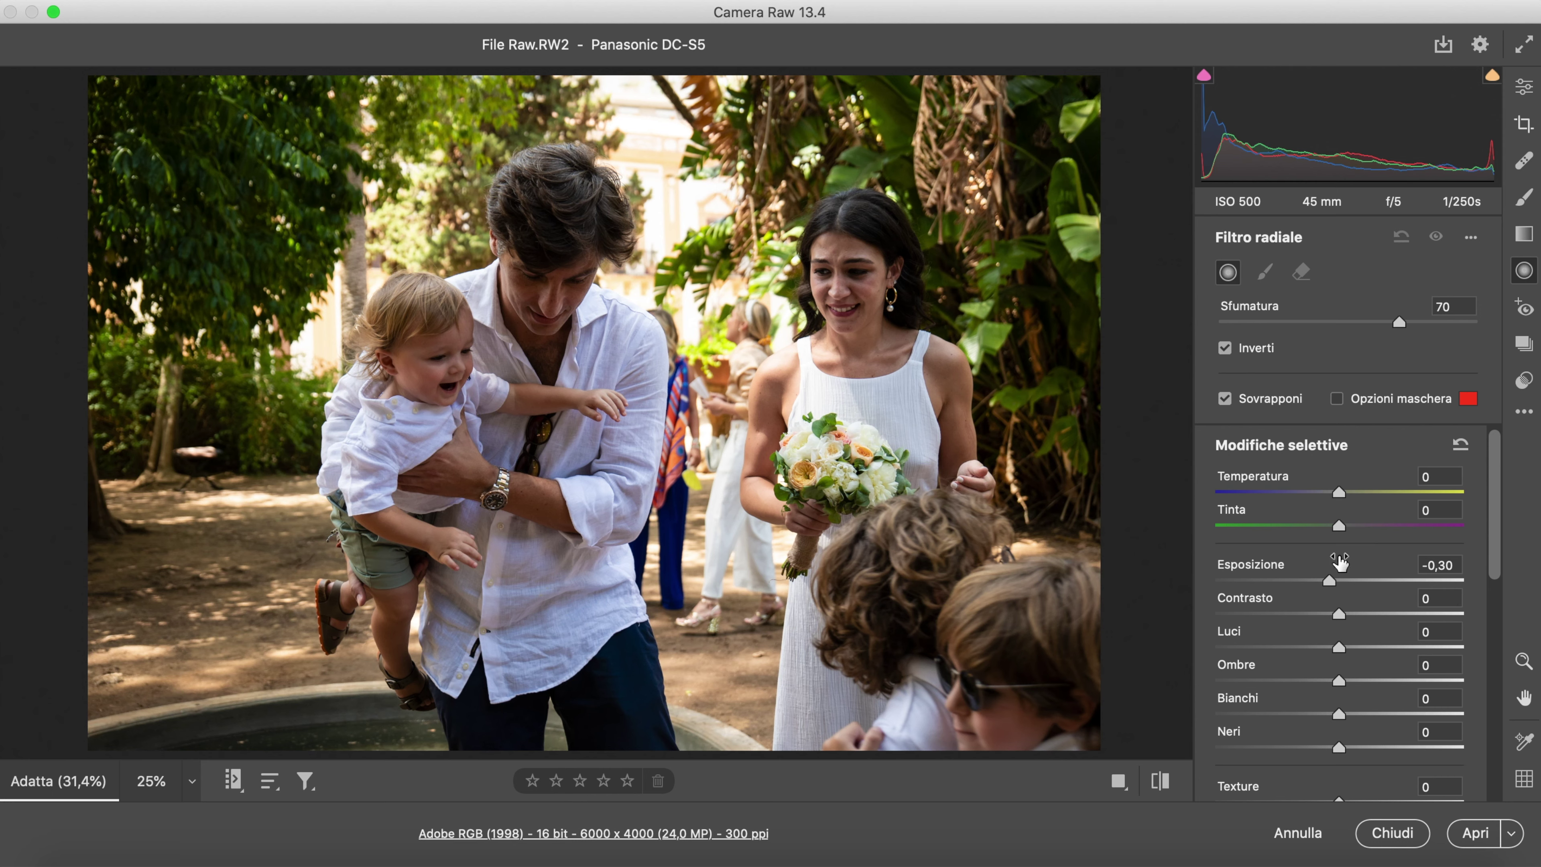
drag(406, 344, 616, 536)
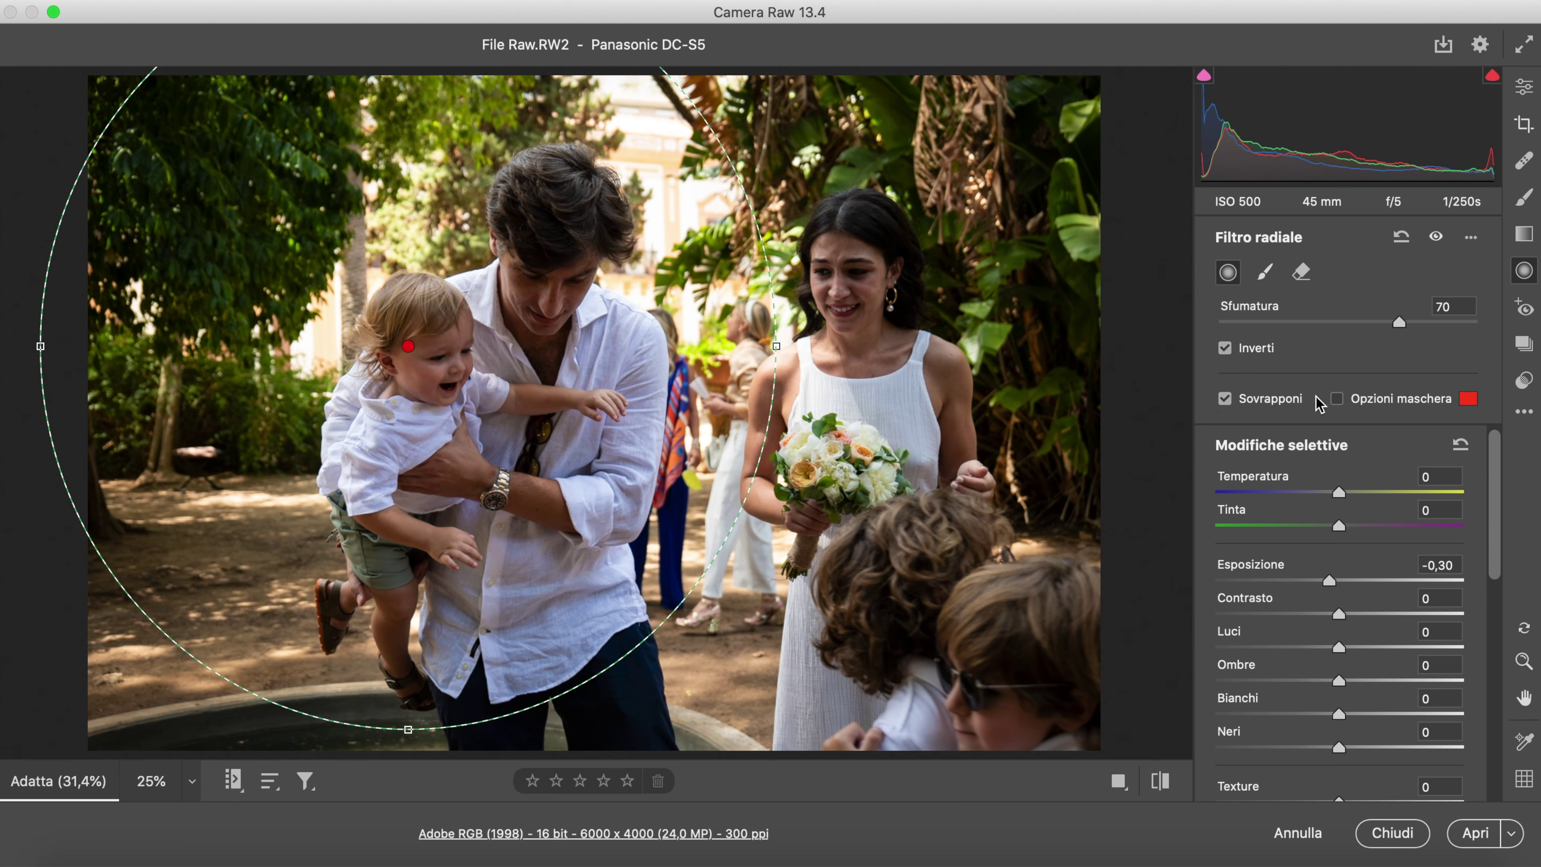
Check the radial filter's mask overlay, move its centre between the child's and the man's faces, and hide the overlay.
click(1337, 398)
drag(408, 344, 468, 312)
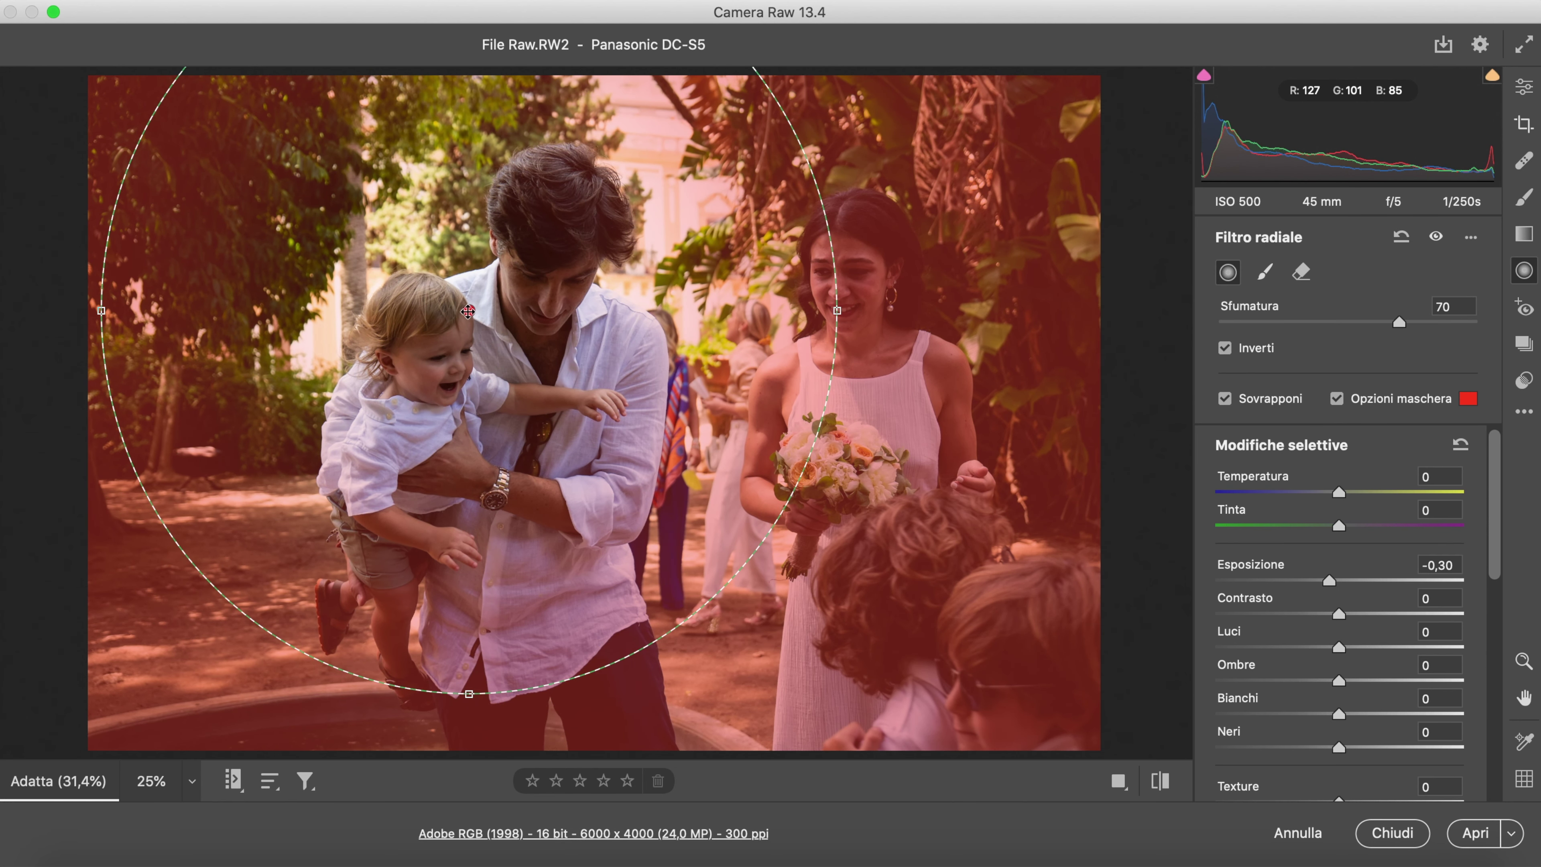
click(1337, 399)
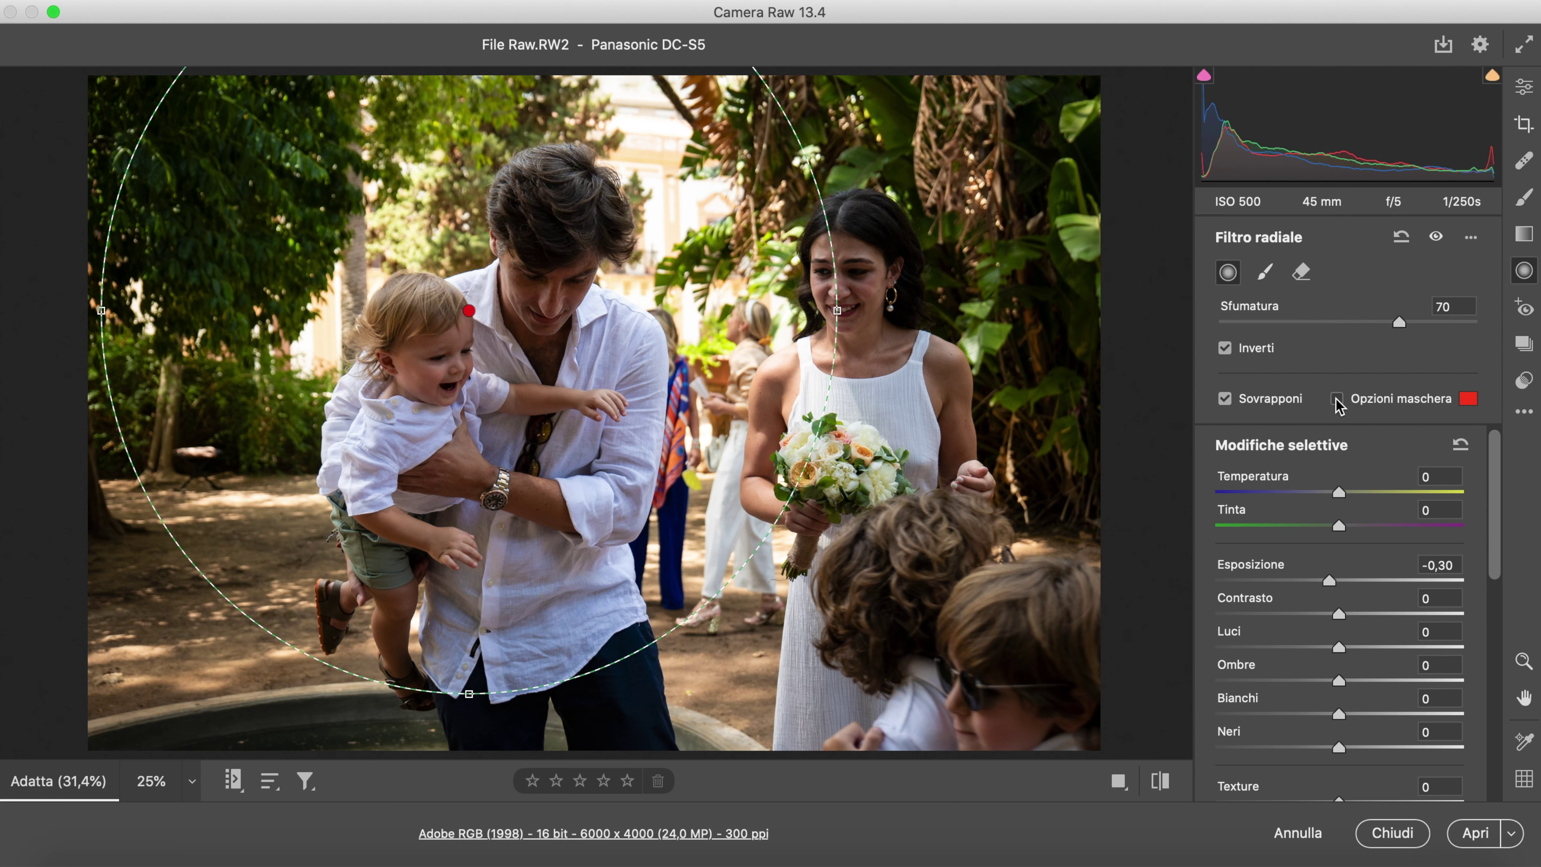
mouse_move(1399, 322)
mouse_down()
mouse_move(1204, 329)
mouse_move(1475, 347)
mouse_move(1402, 346)
mouse_up()
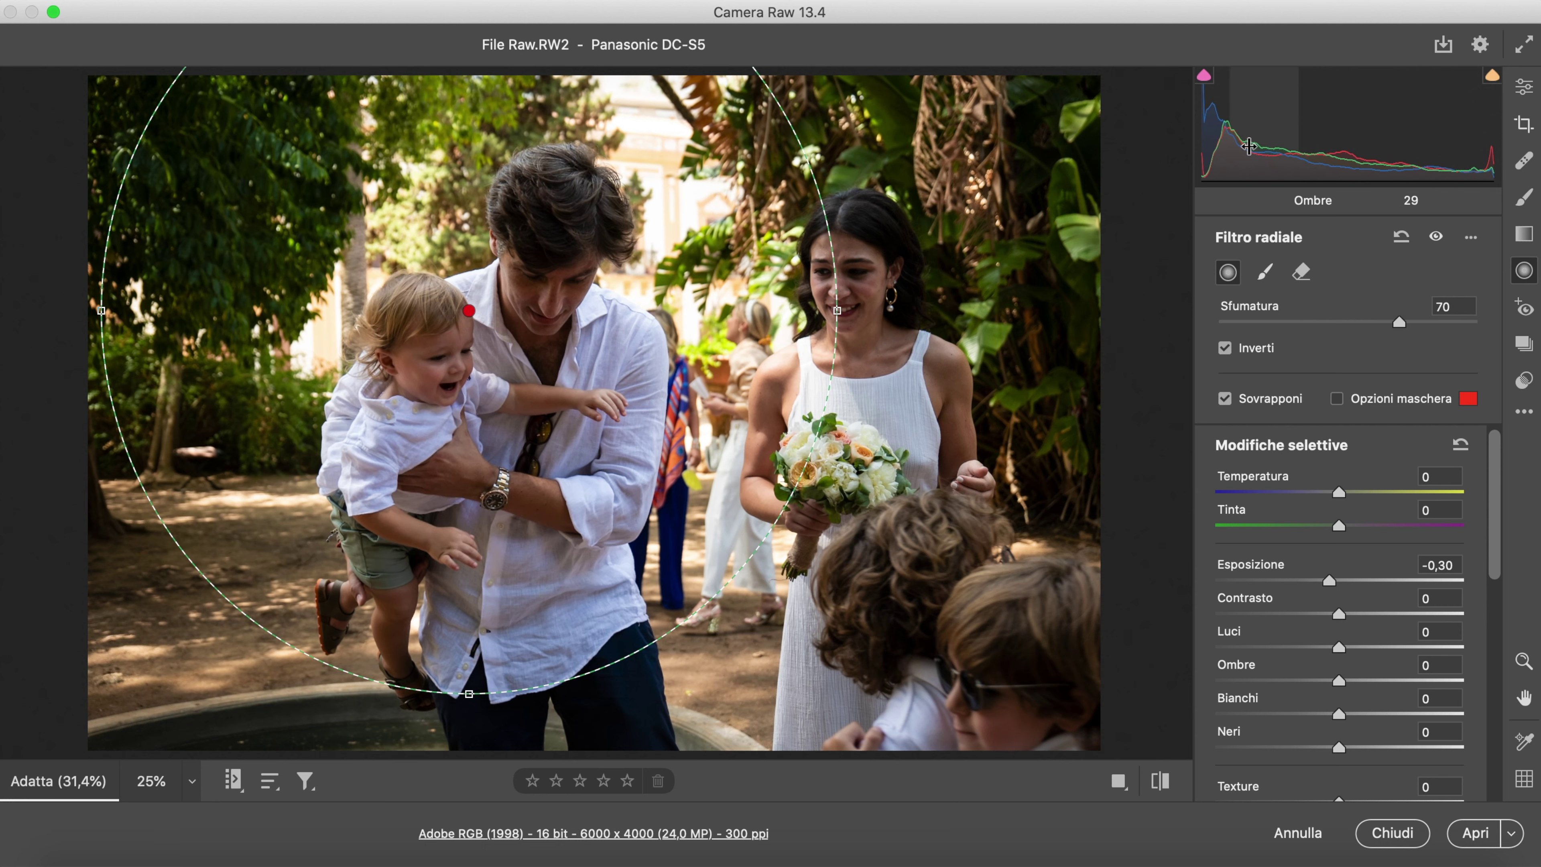
Turn on both clipping warnings and brush the Neri + 5 preset over the clipped shadows at the photo's right edge.
click(1203, 75)
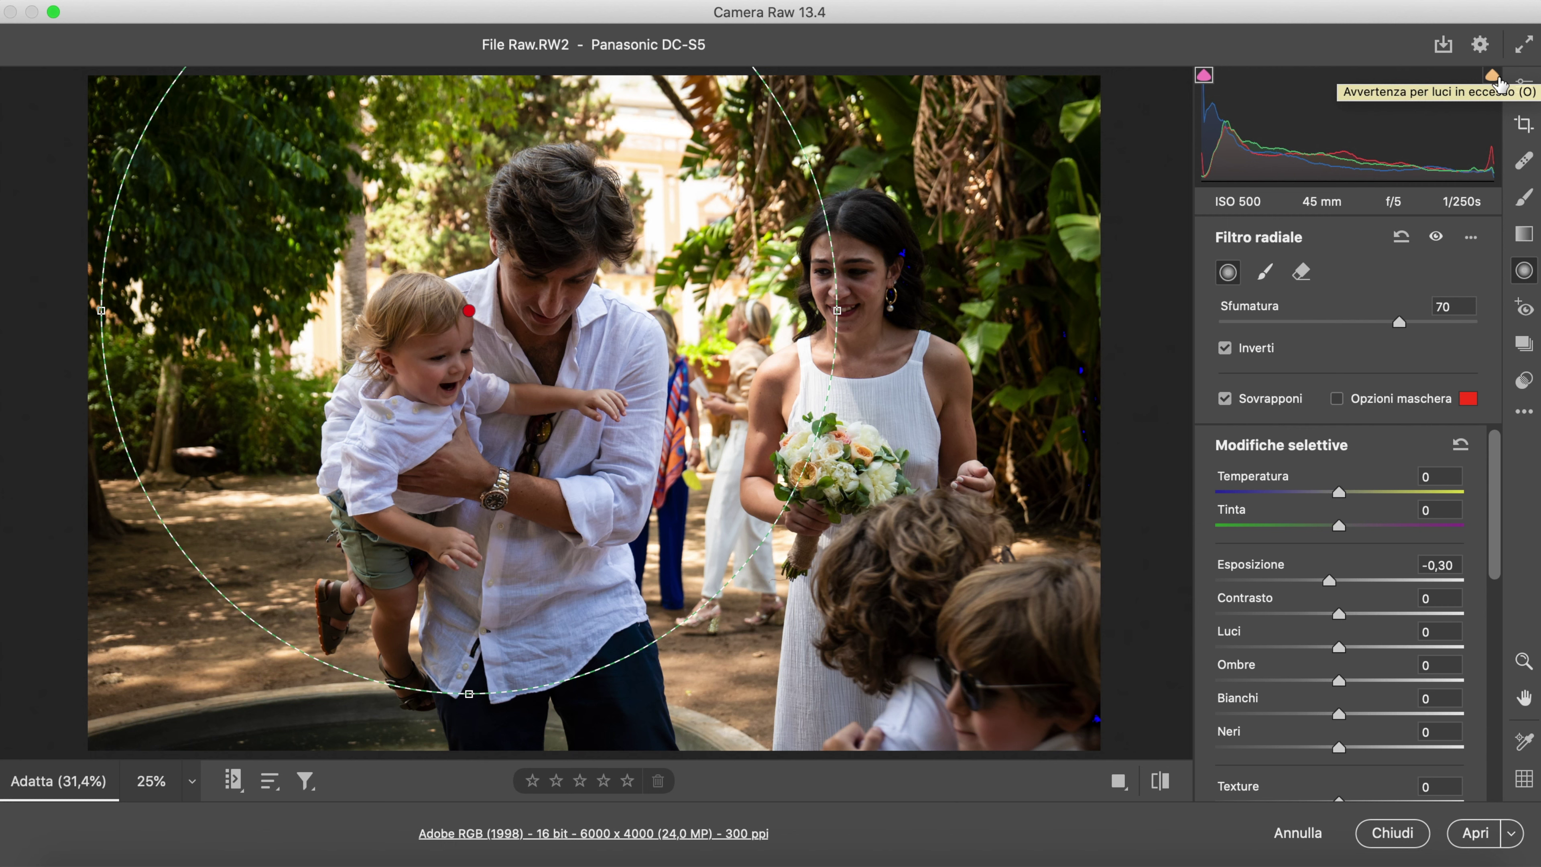
click(1493, 79)
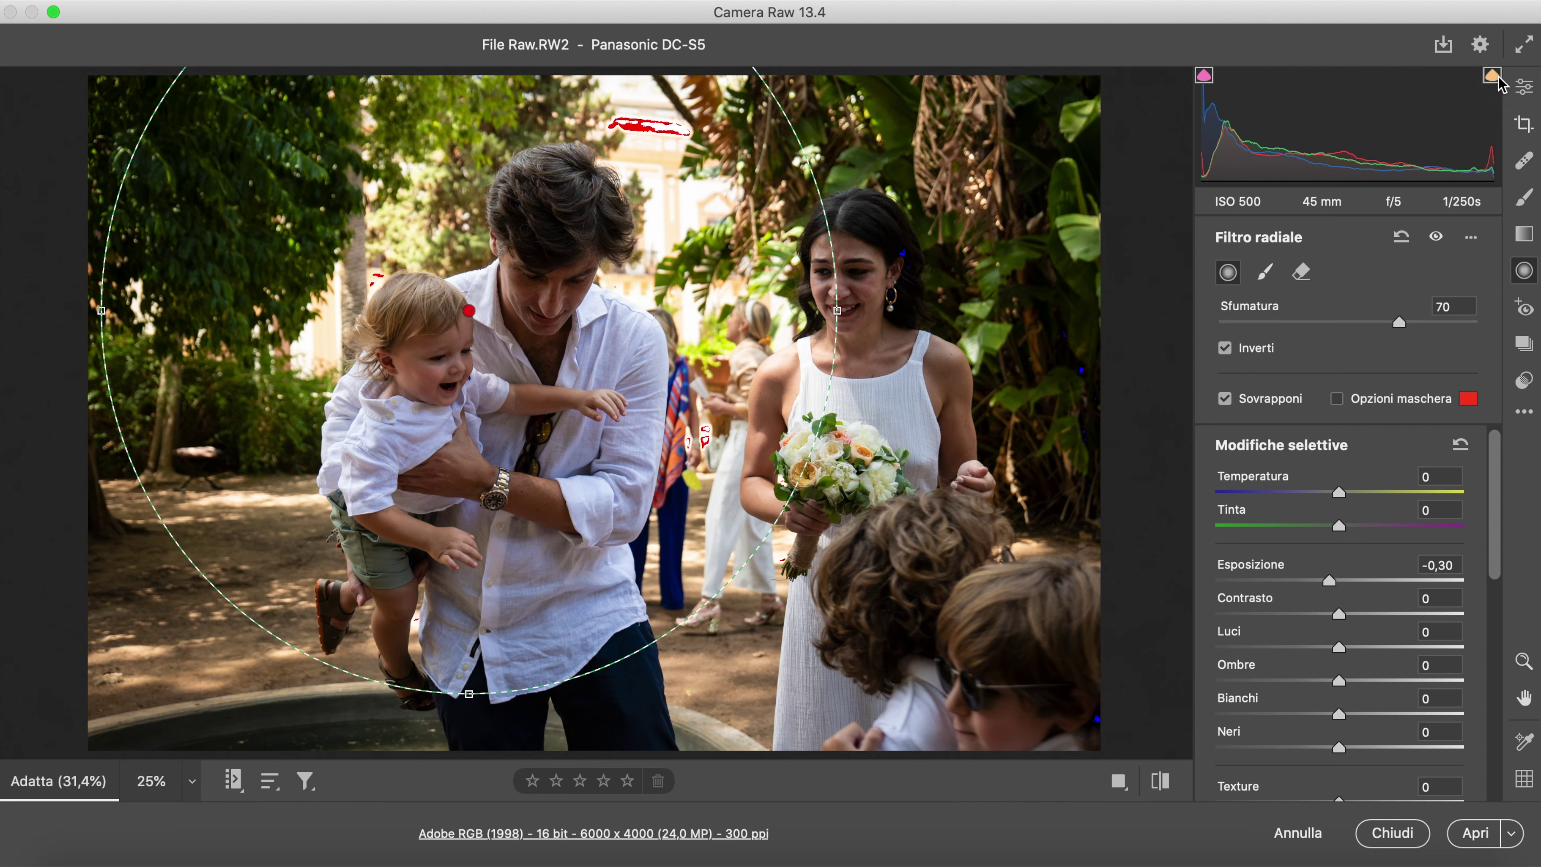
click(1528, 203)
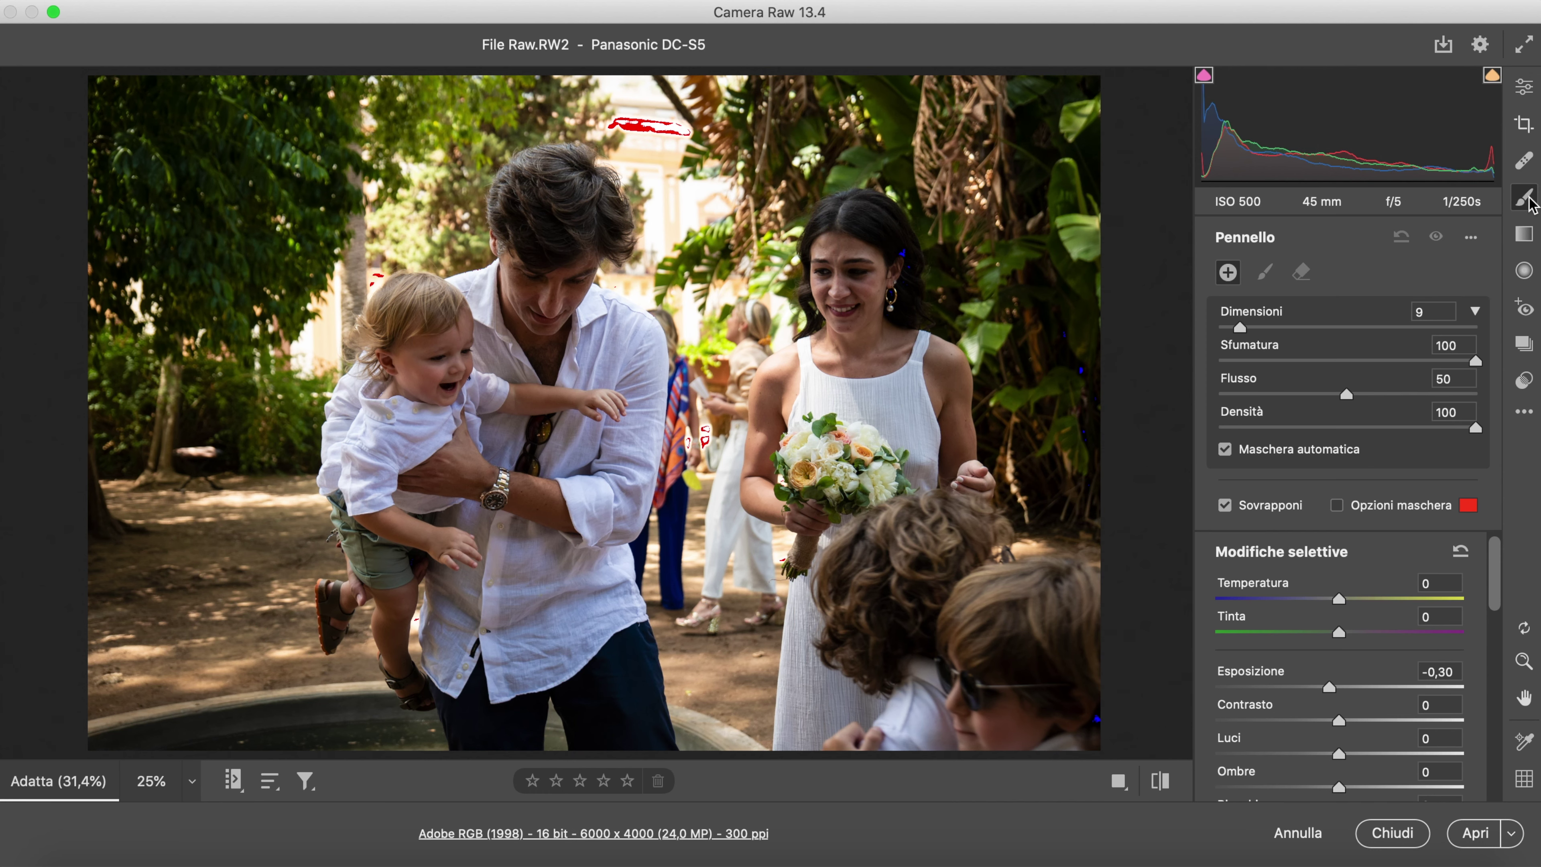
click(1472, 239)
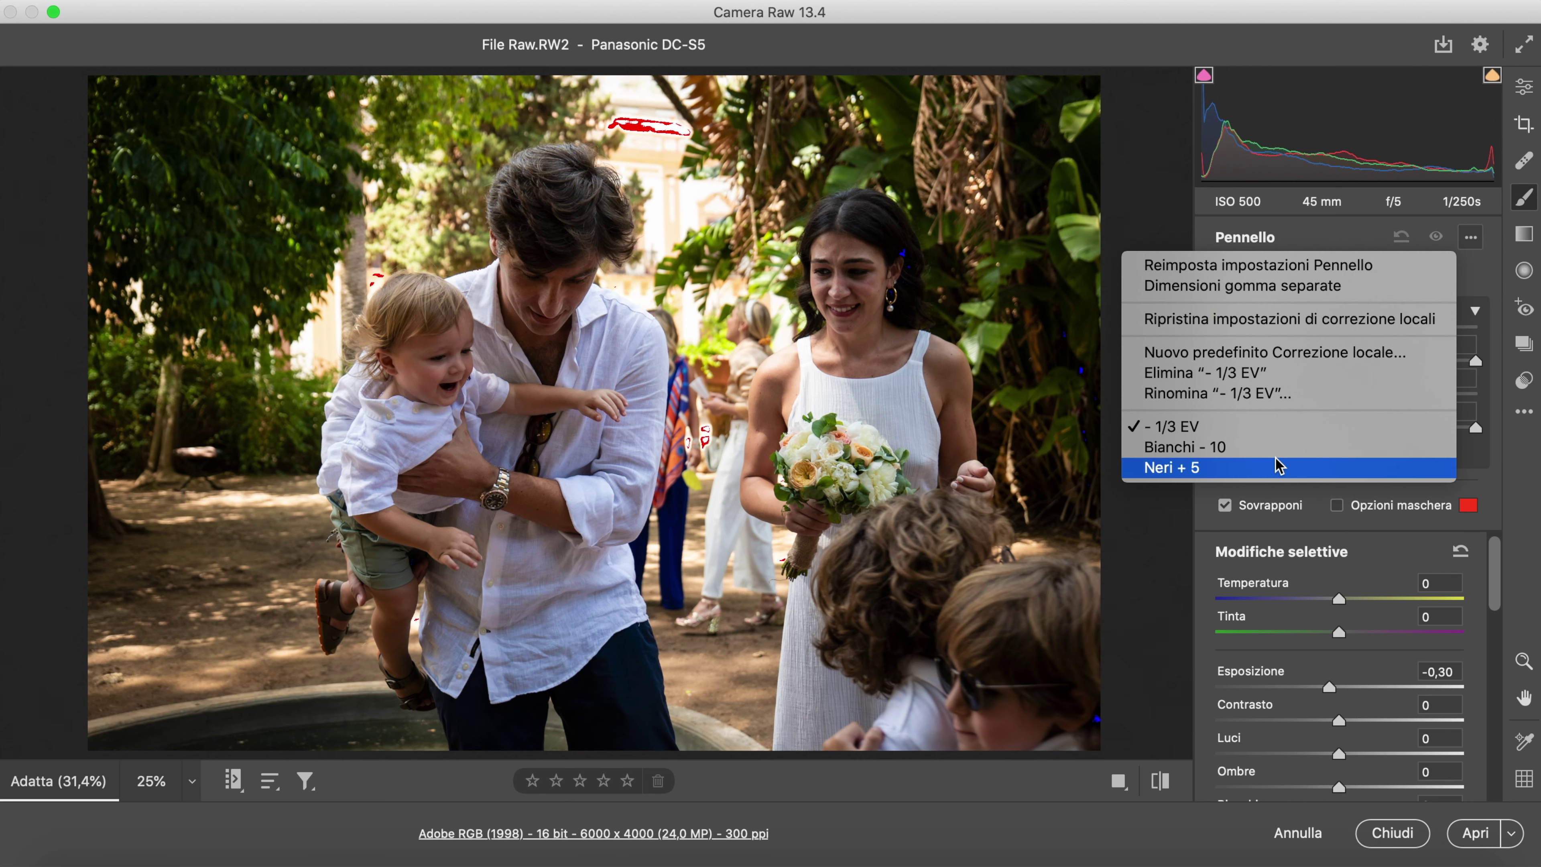
click(1266, 468)
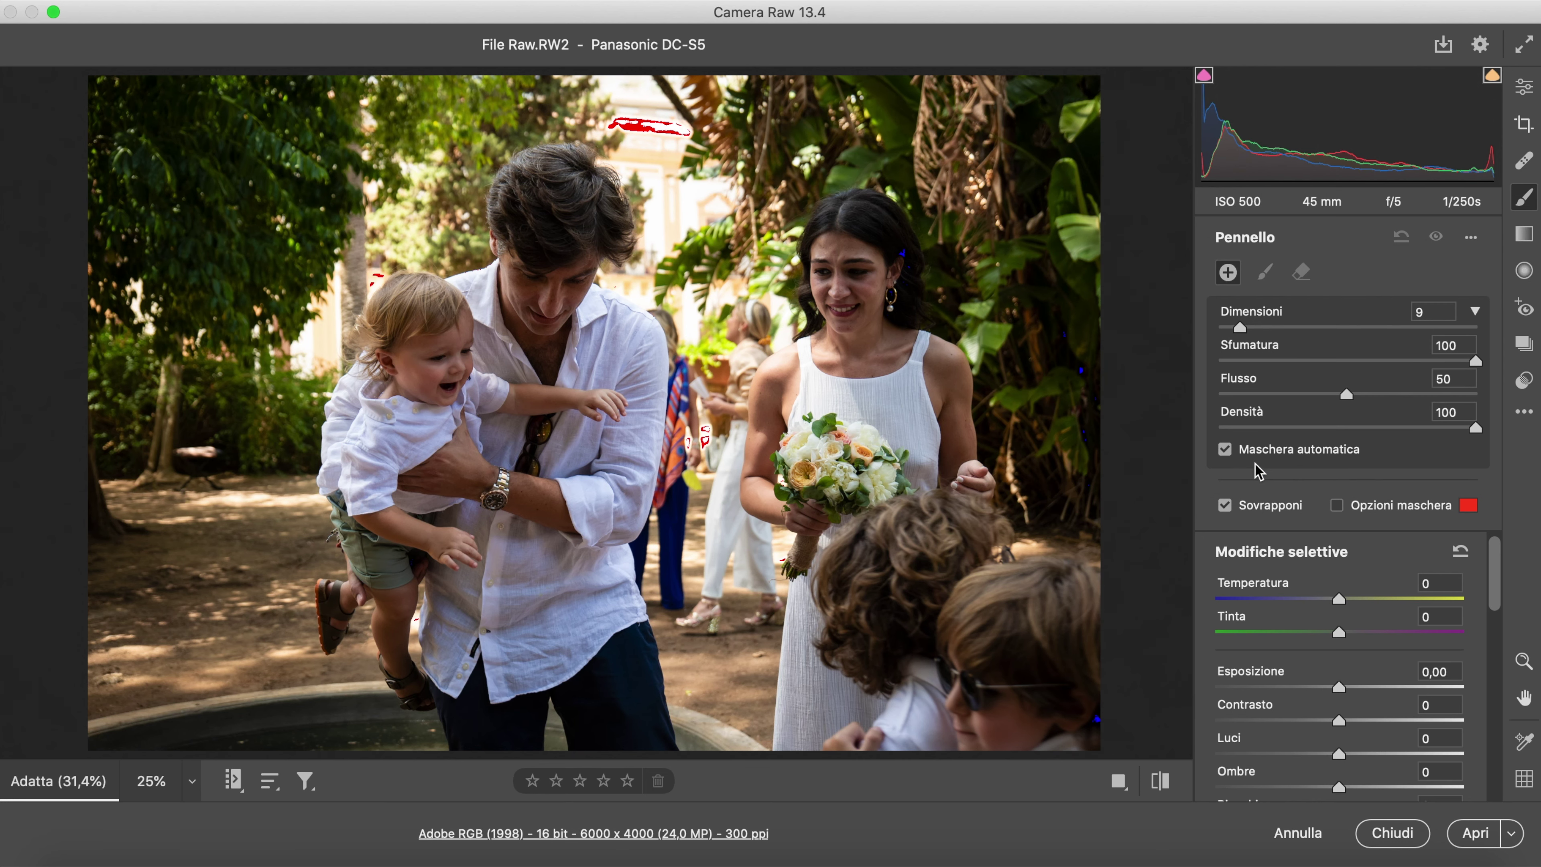
click(1091, 434)
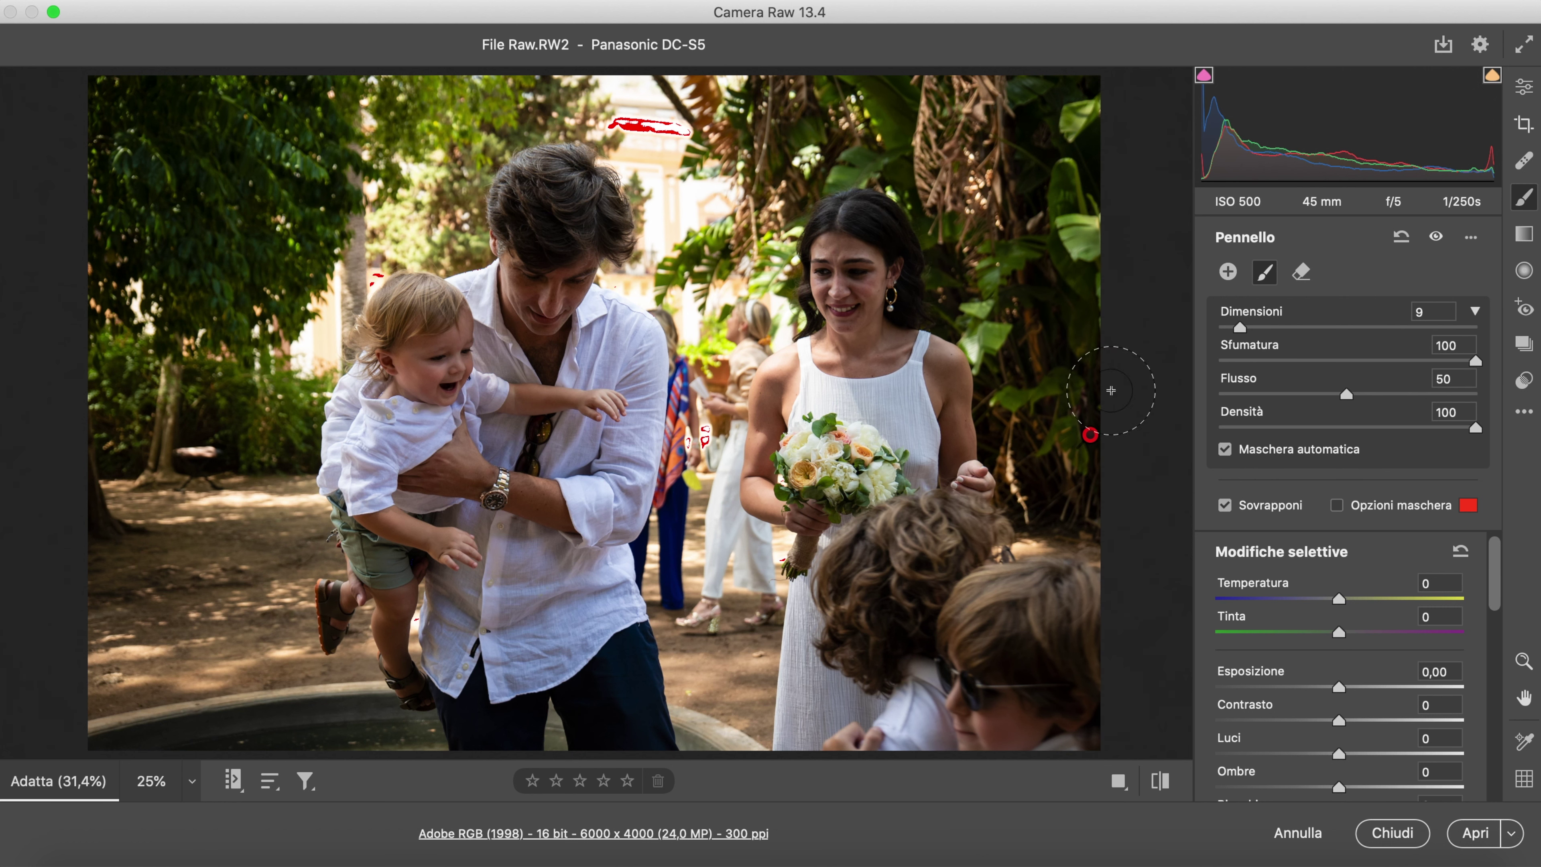
Start a new brush adjustment with the Bianchi - 10 preset and paint over the clipped highlights on the building and beside the child's head.
click(1228, 272)
click(1471, 237)
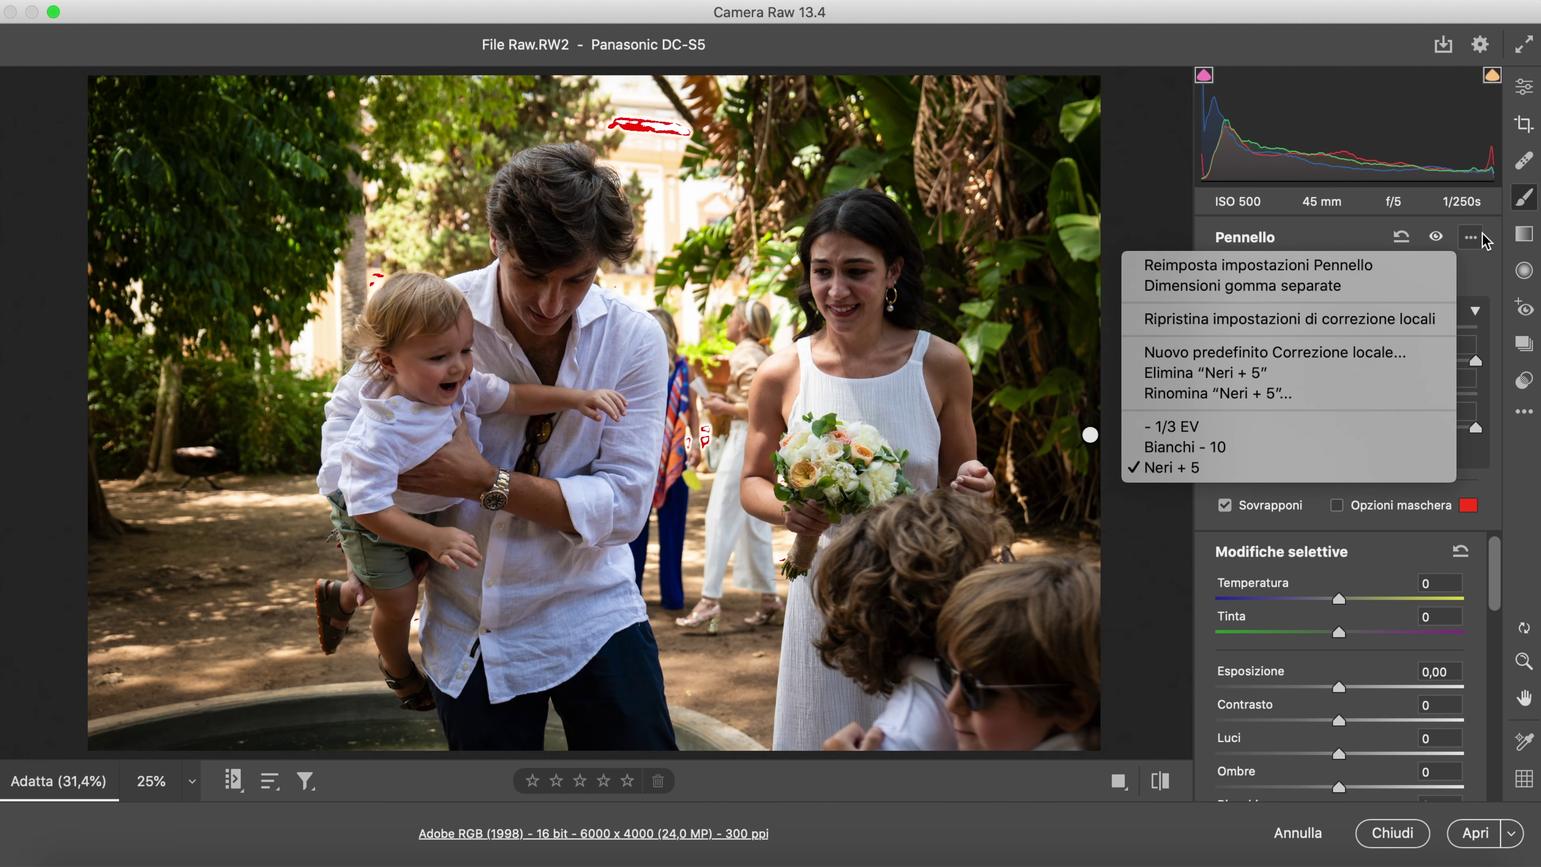
click(1284, 444)
scroll(1341, 634, down, 5)
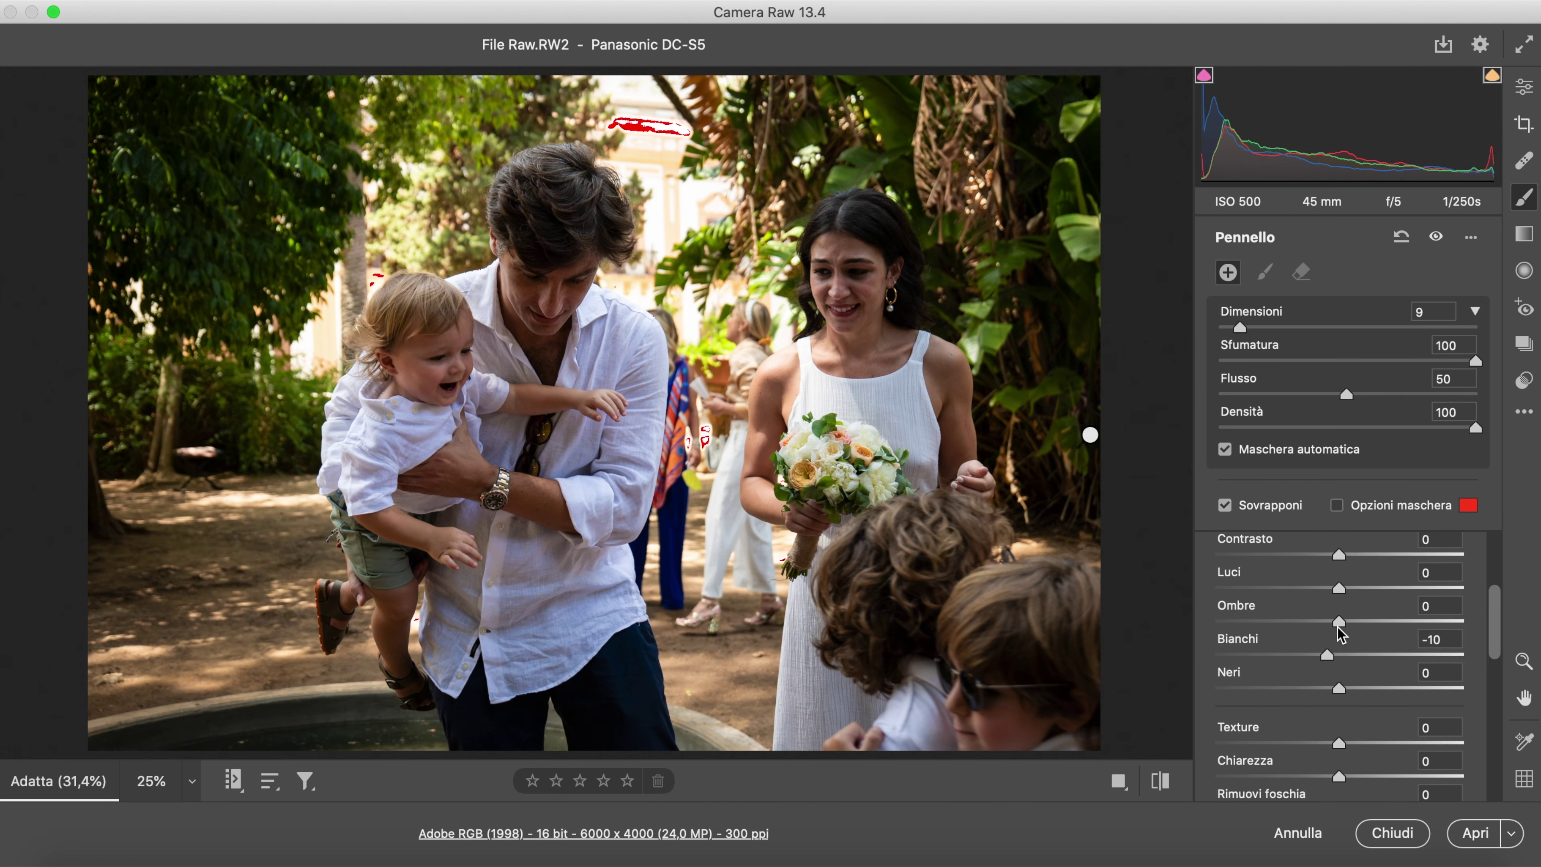
drag(610, 122, 613, 123)
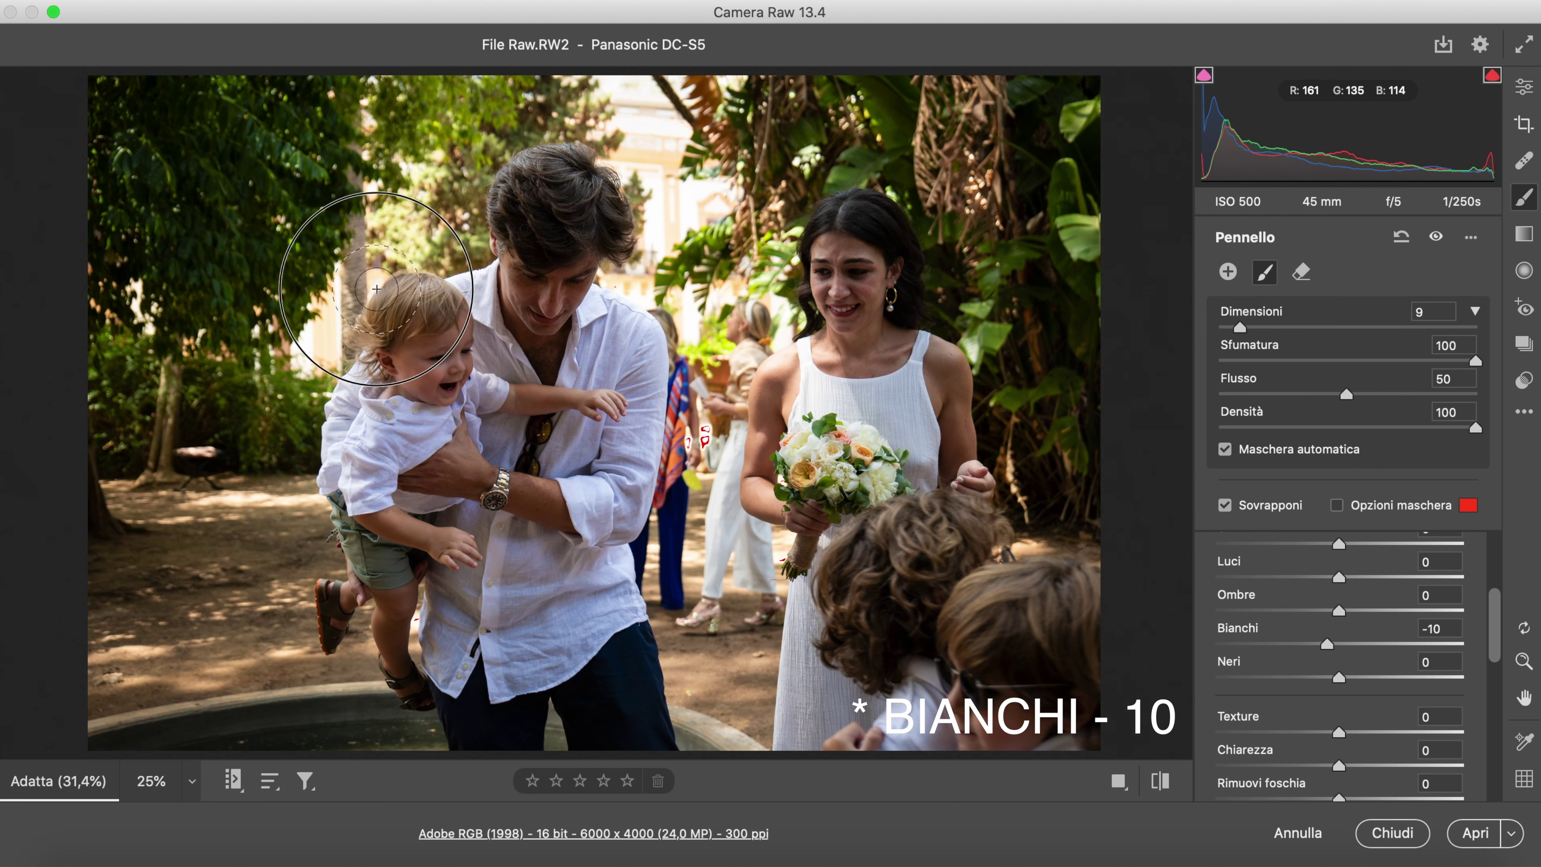
key(super+z)
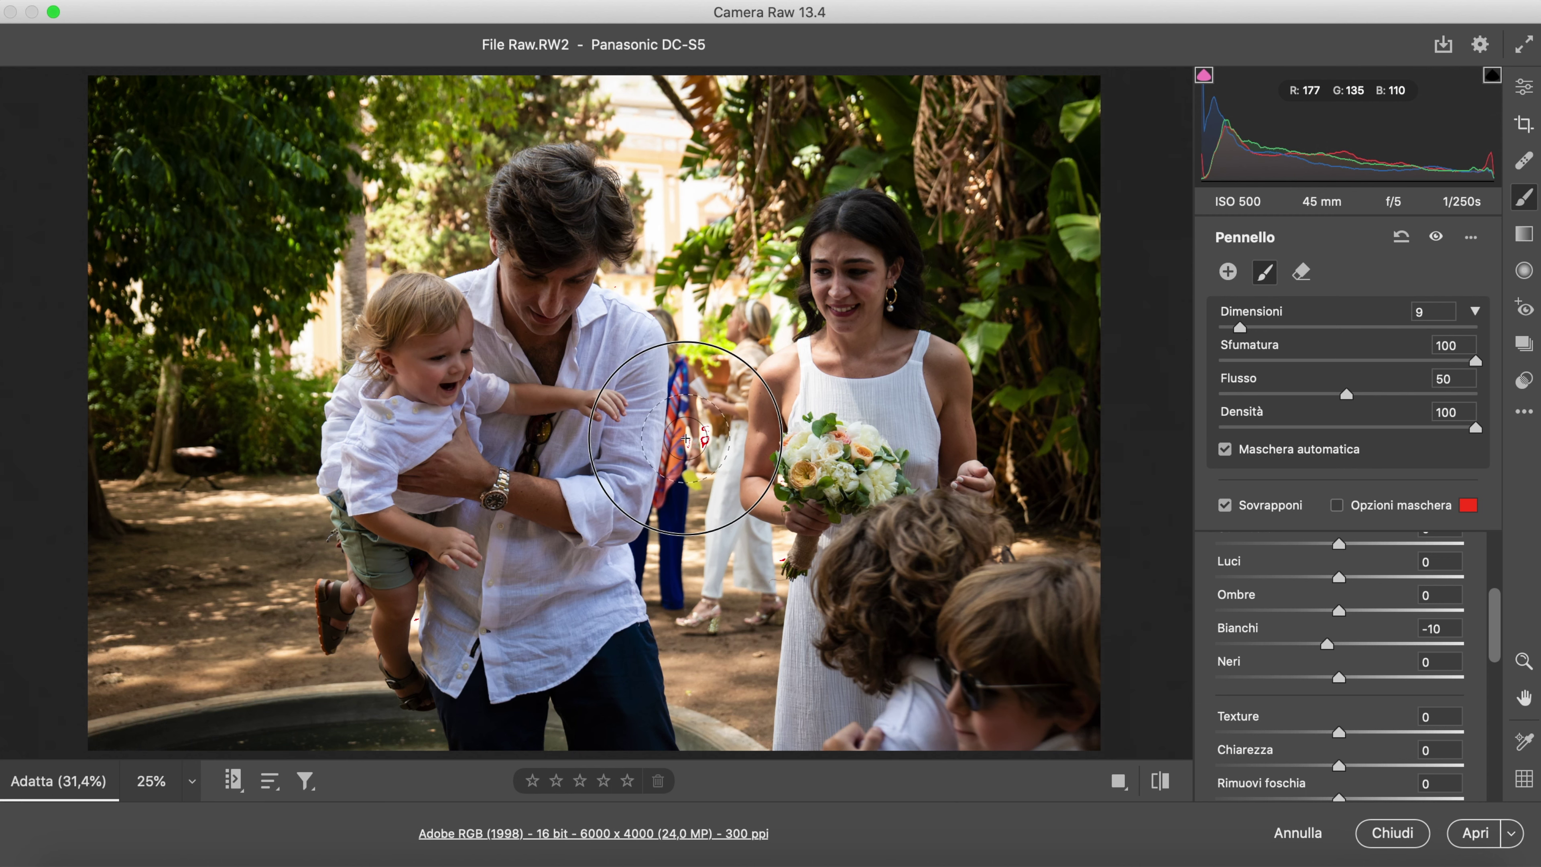